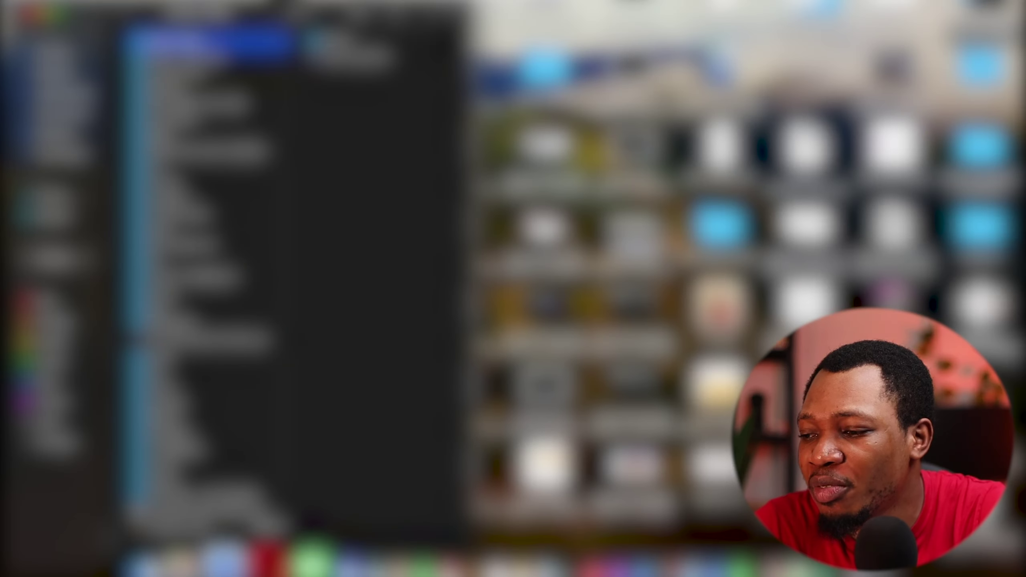
# Switch to CapCut, dismiss the version 3.0.0 update without installing it, and create a new project.
pyautogui.click(209, 570)
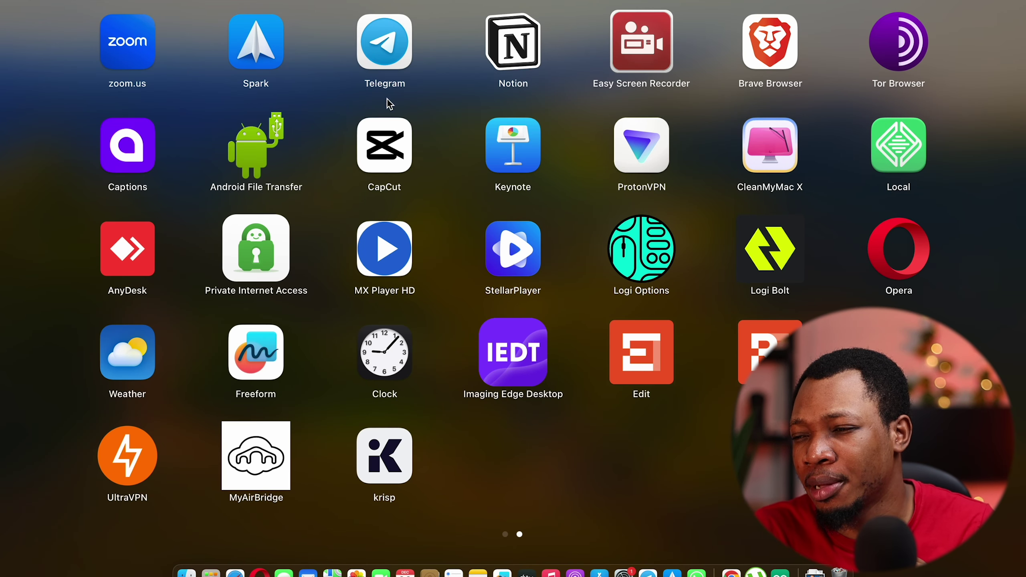
pyautogui.click(386, 148)
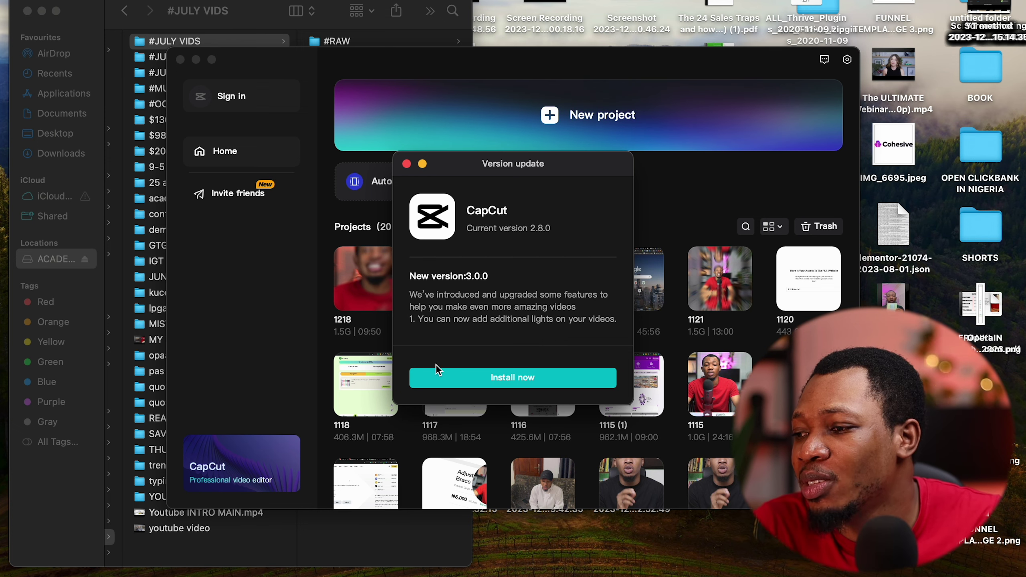
pyautogui.click(407, 164)
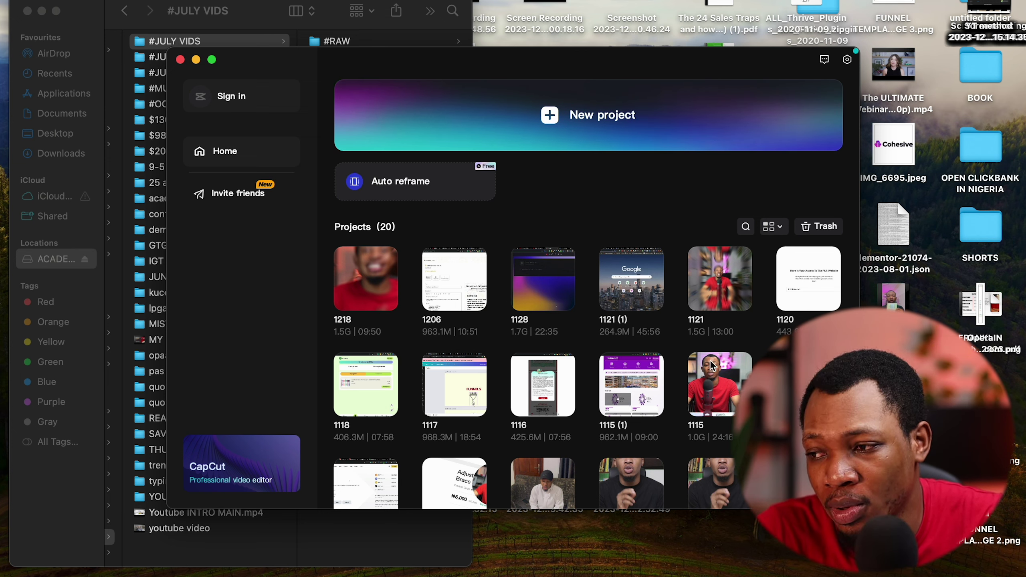
pyautogui.click(595, 119)
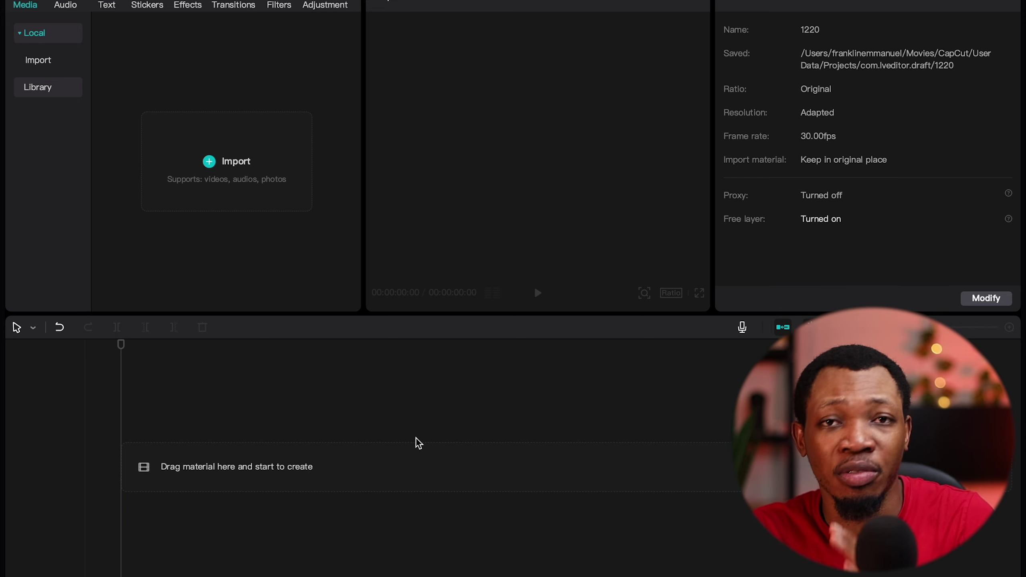
# Import 104A0105.MP4 from the BLOGINHG folder inside 11TH on the ACADEMY 2T drive and place it at the start of the timeline.
pyautogui.click(209, 163)
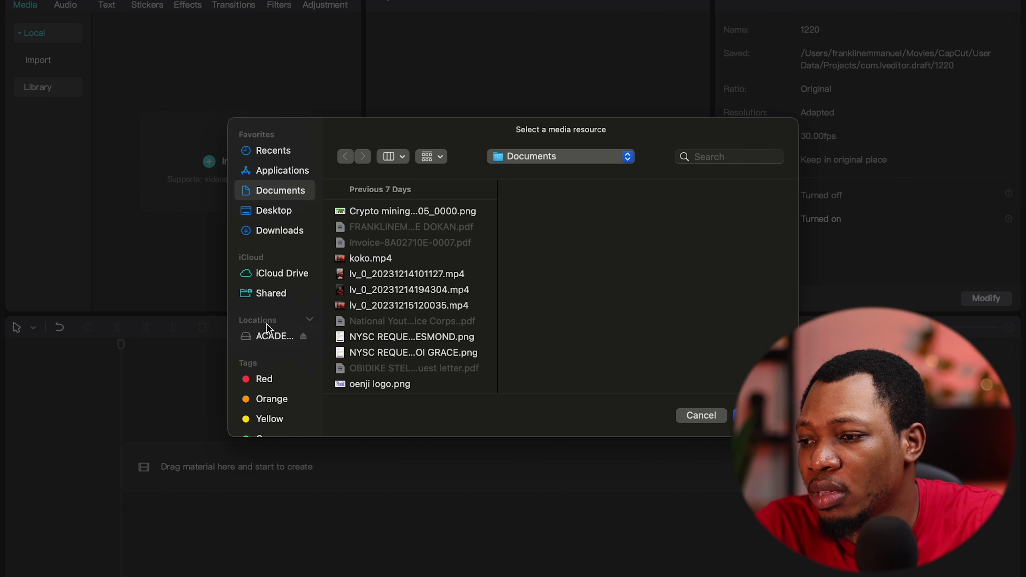
pyautogui.click(267, 338)
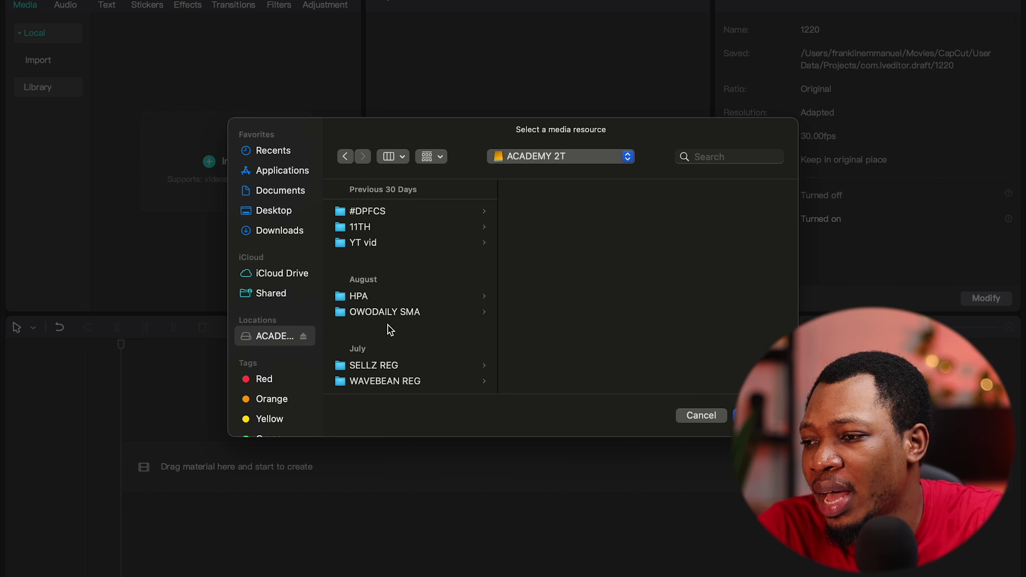
pyautogui.click(377, 228)
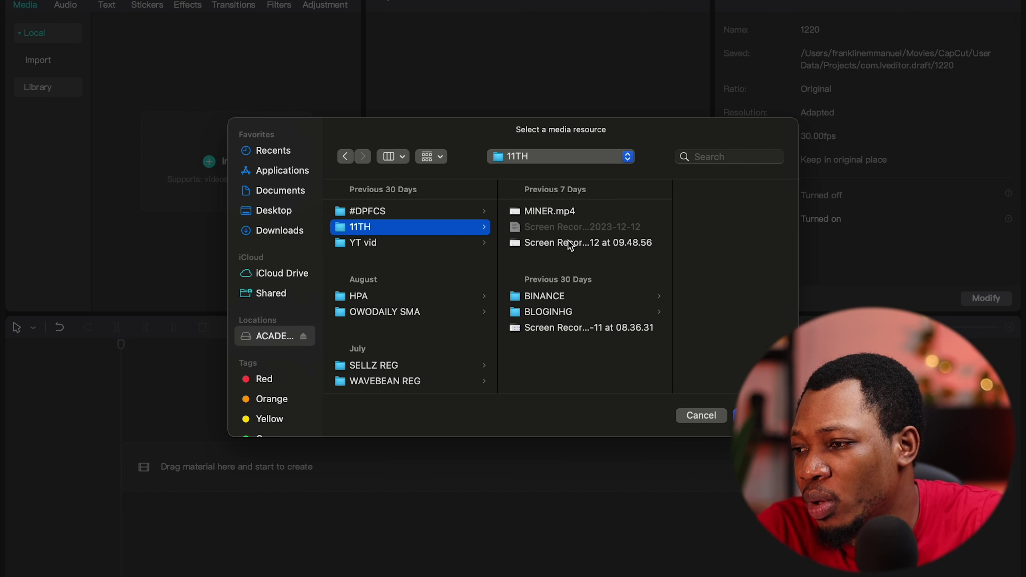
pyautogui.click(560, 311)
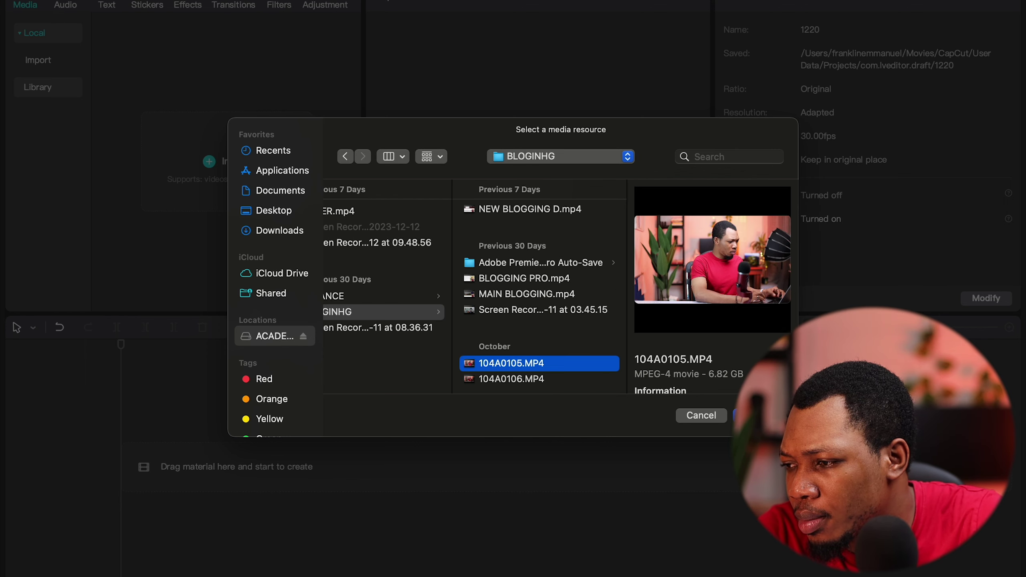
pyautogui.click(752, 415)
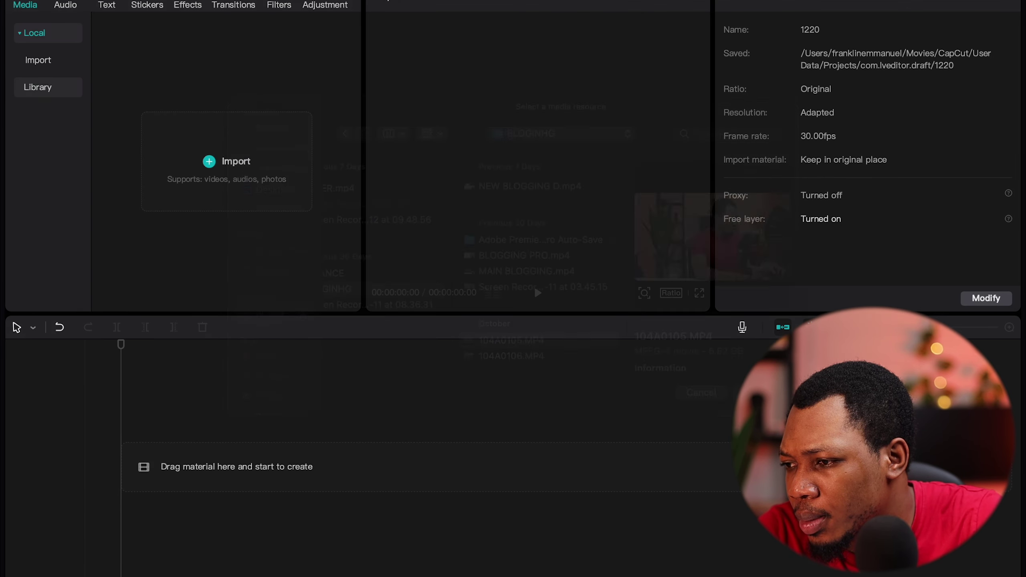
pyautogui.moveTo(151, 129)
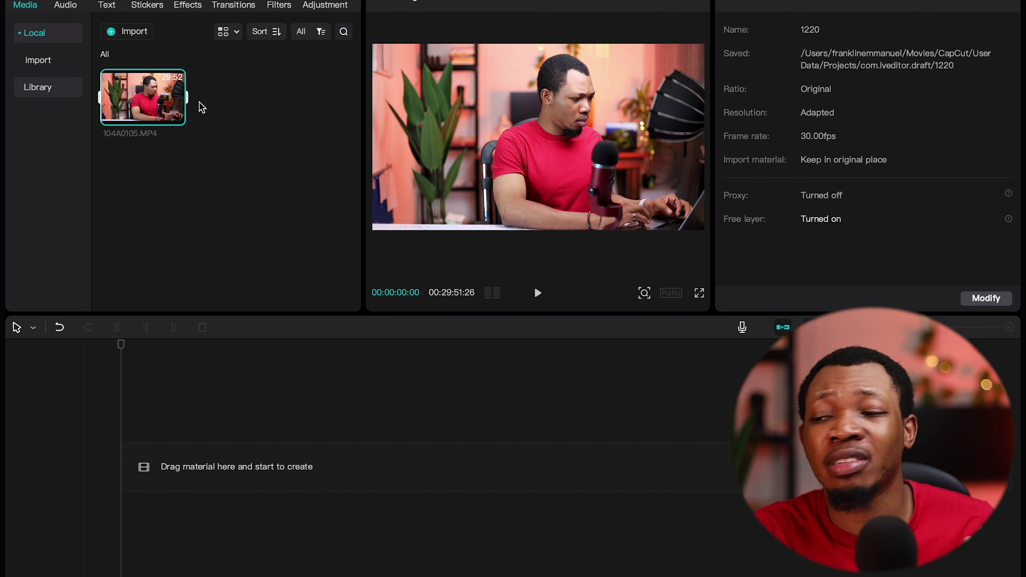
pyautogui.moveTo(138, 97); pyautogui.dragTo(129, 473)
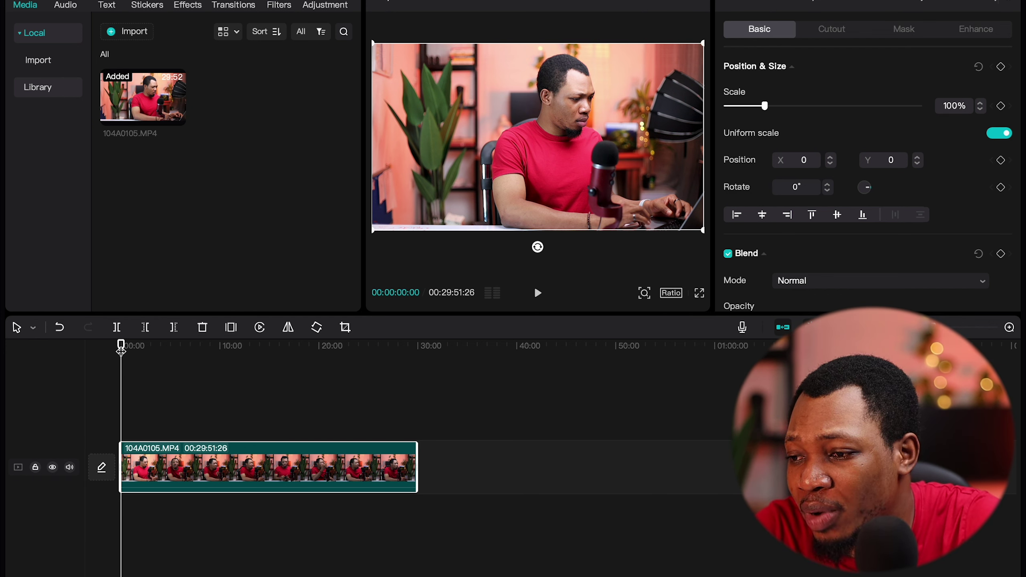
# Scrub back and forth through the clip on the timeline to preview the footage.
pyautogui.moveTo(123, 345); pyautogui.dragTo(360, 394)
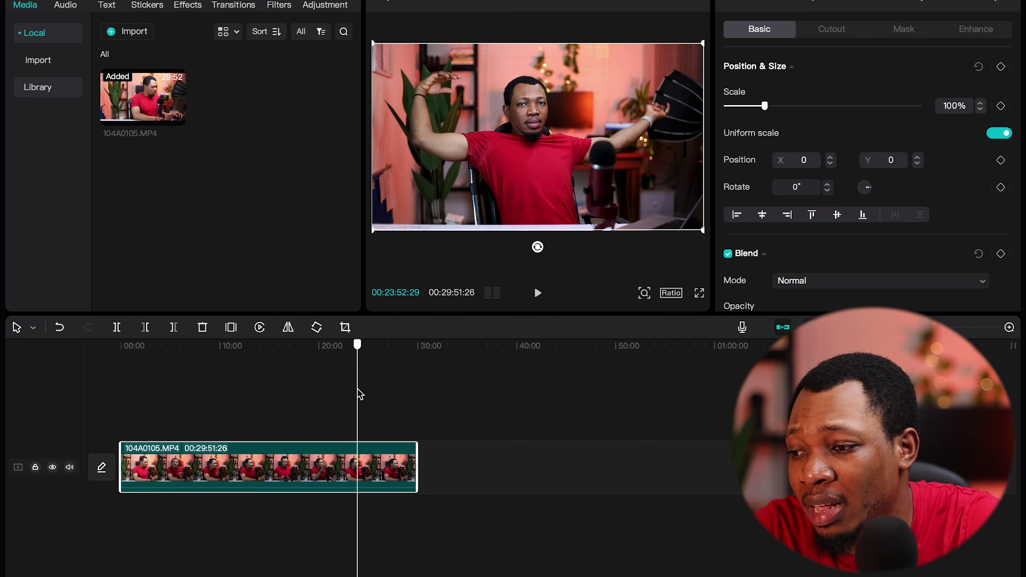
pyautogui.moveTo(360, 396); pyautogui.dragTo(110, 365)
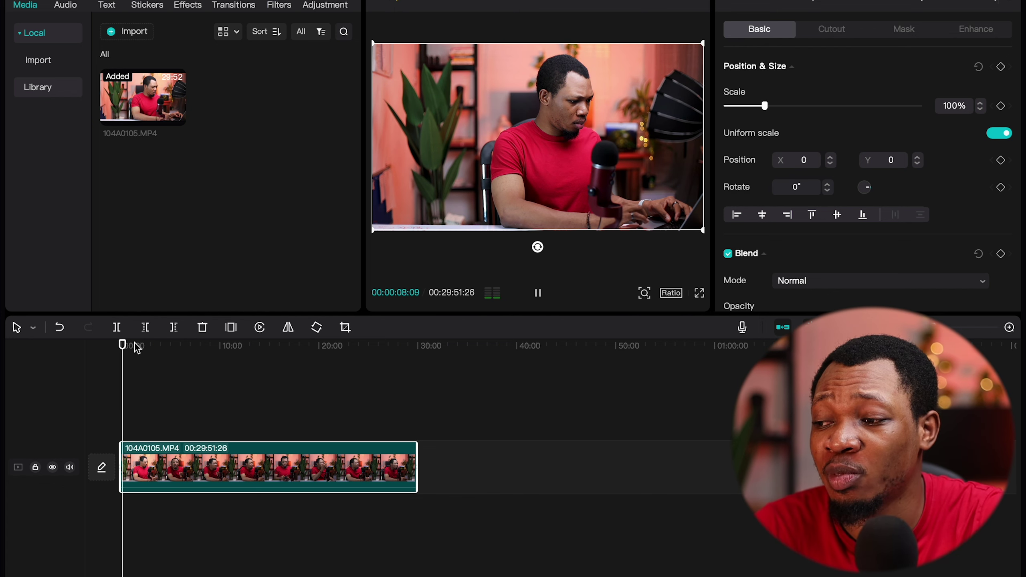
pyautogui.moveTo(138, 348); pyautogui.dragTo(209, 354)
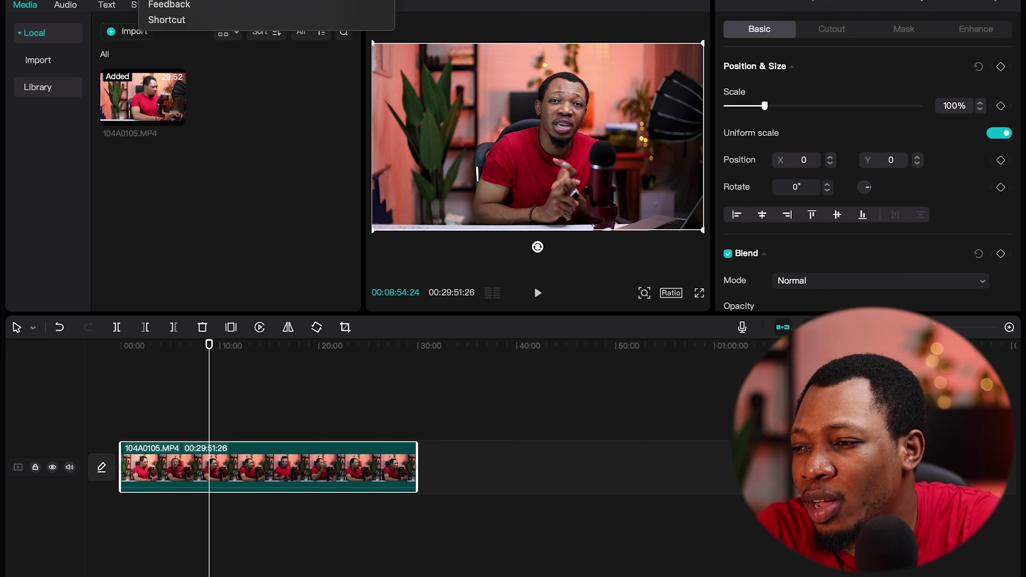
# Review the list of timeline keyboard shortcuts, including the split and zoom commands, and close it without changes.
pyautogui.click(167, 20)
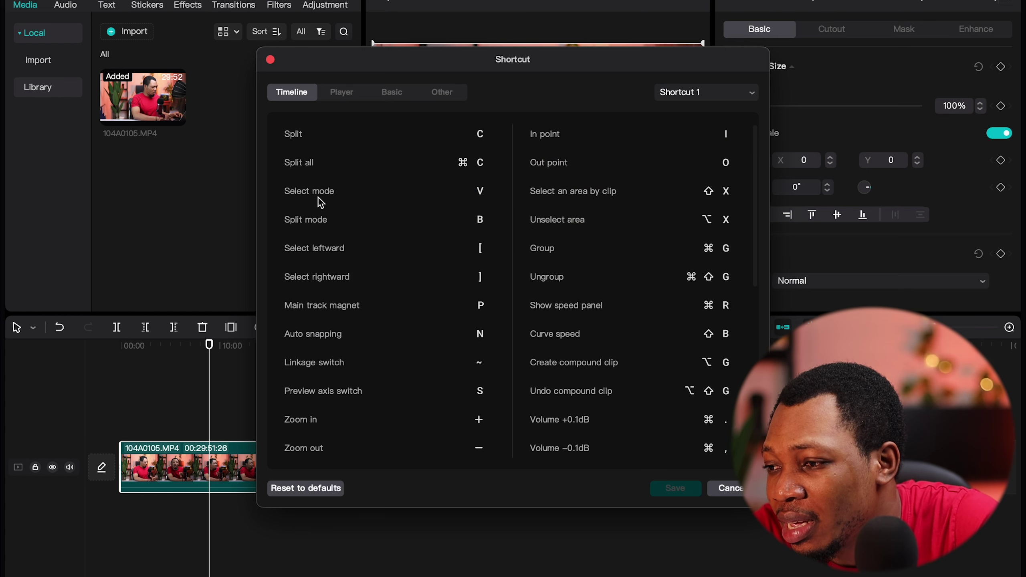
pyautogui.scroll(-3, 355, 244)
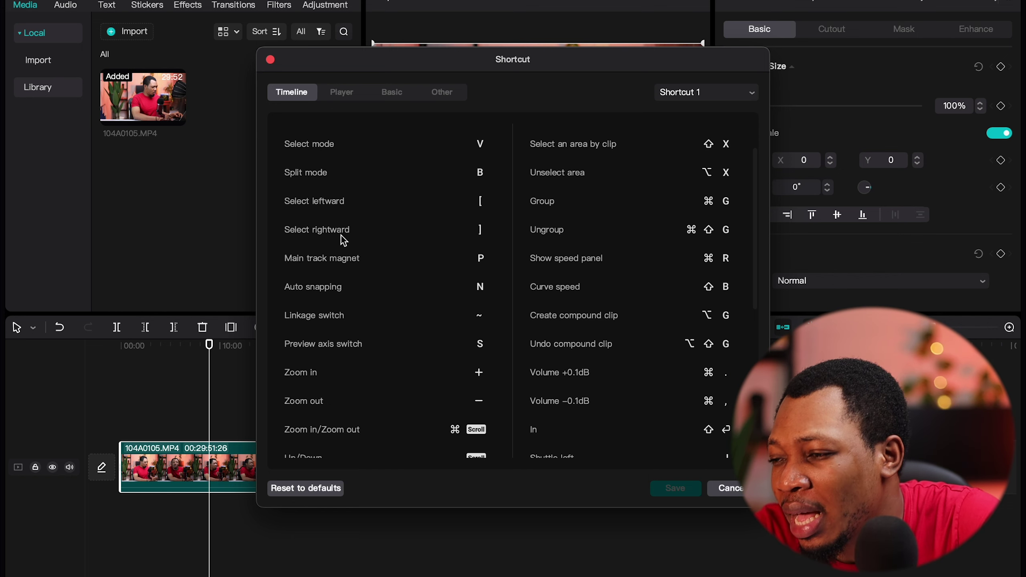
pyautogui.scroll(3, 343, 240)
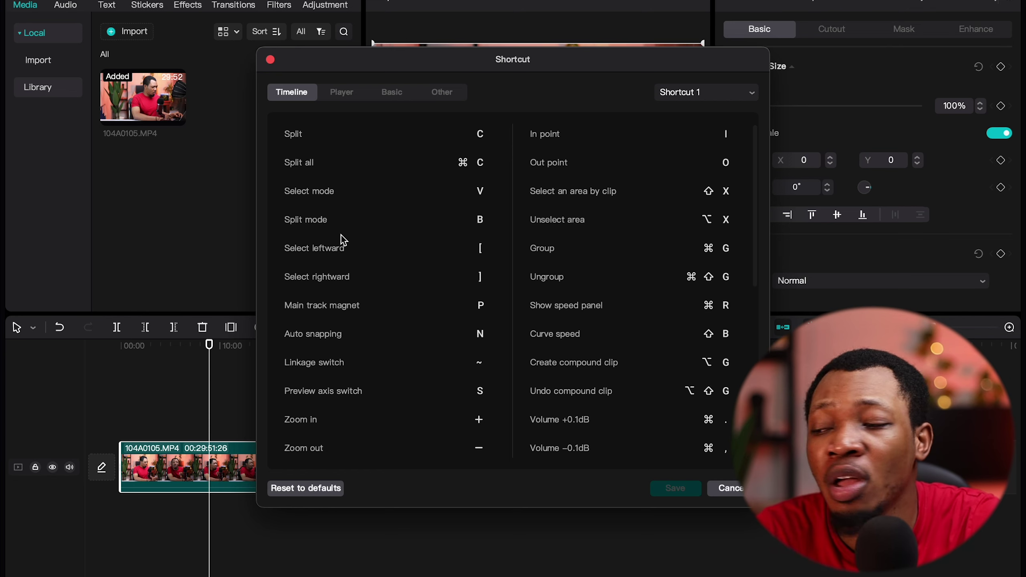
pyautogui.scroll(-5, 341, 236)
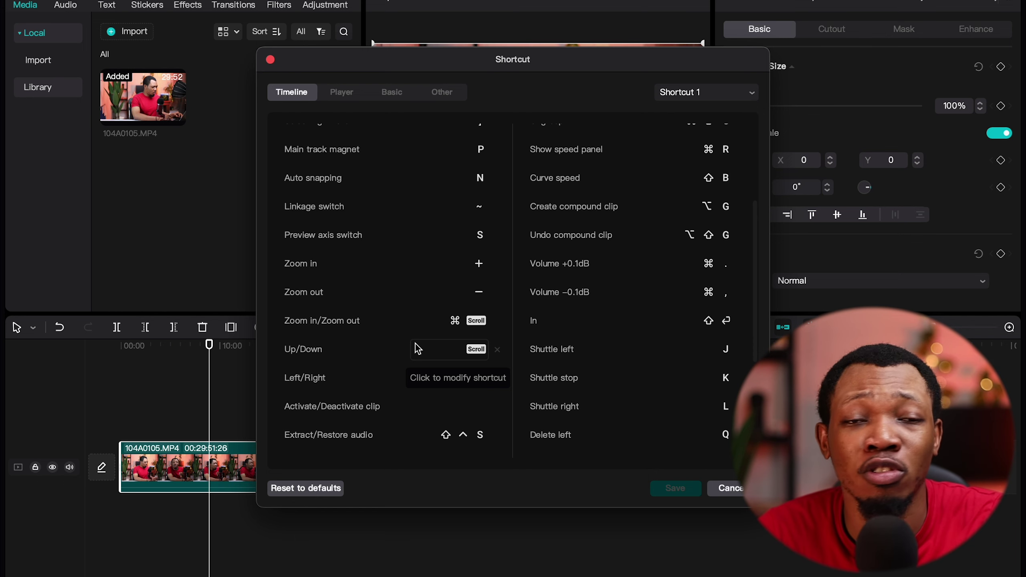
pyautogui.click(732, 489)
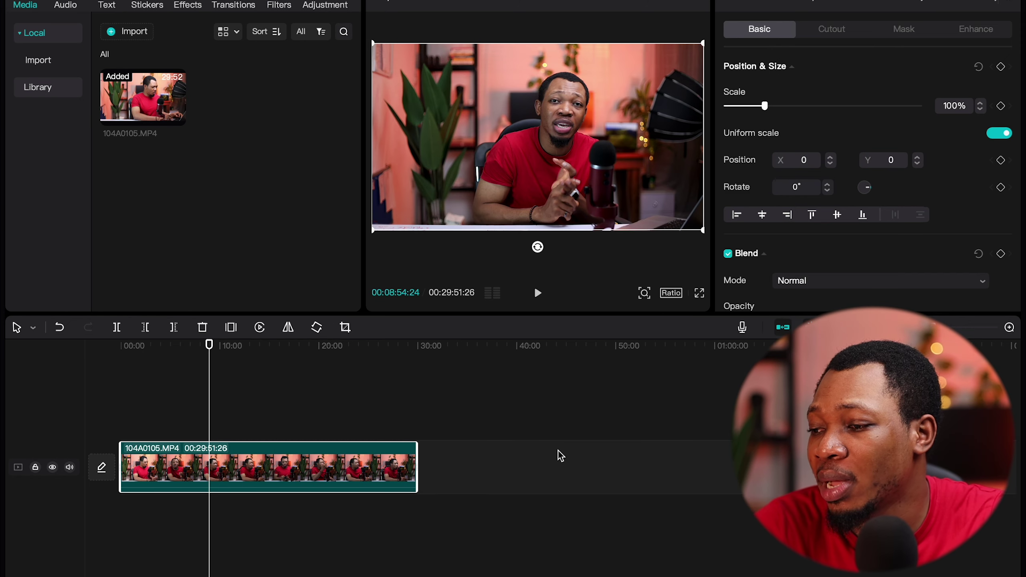
# Split the clip at 00:01:08:10 and delete the section before the cut.
pyautogui.scroll(5, 558, 450)
pyautogui.scroll(3, 558, 451)
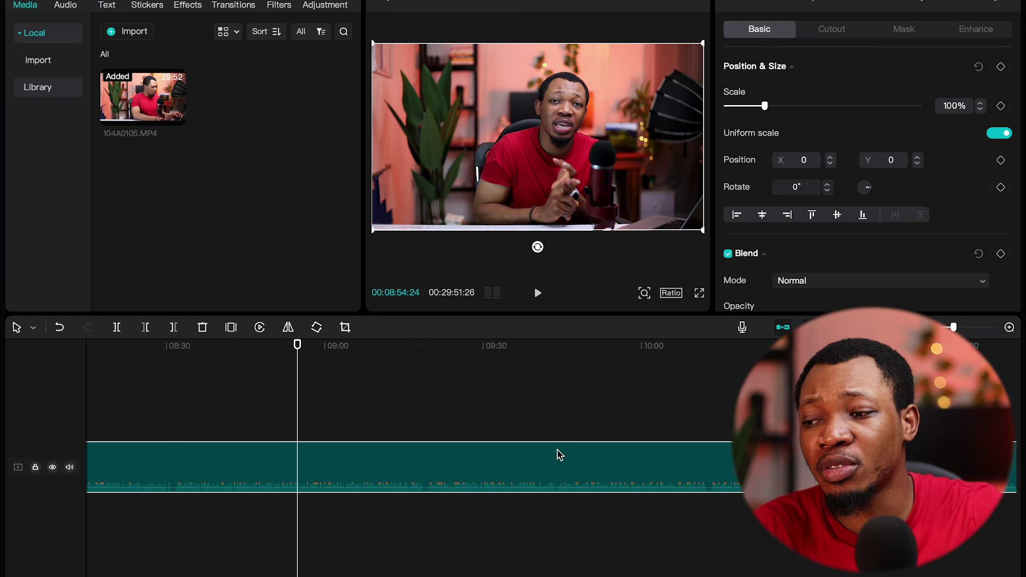
pyautogui.scroll(2, 558, 451)
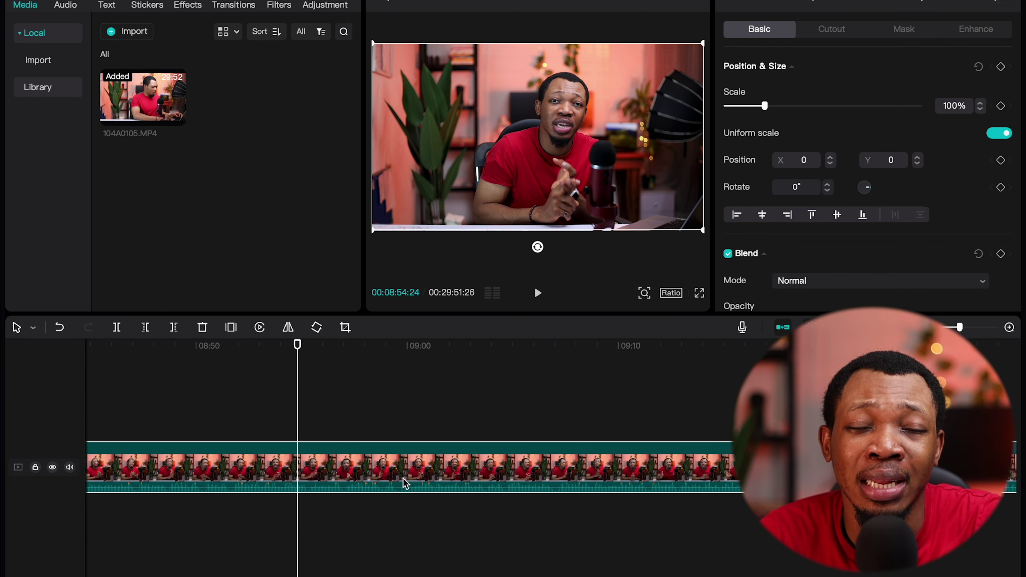
pyautogui.scroll(-2, 404, 478)
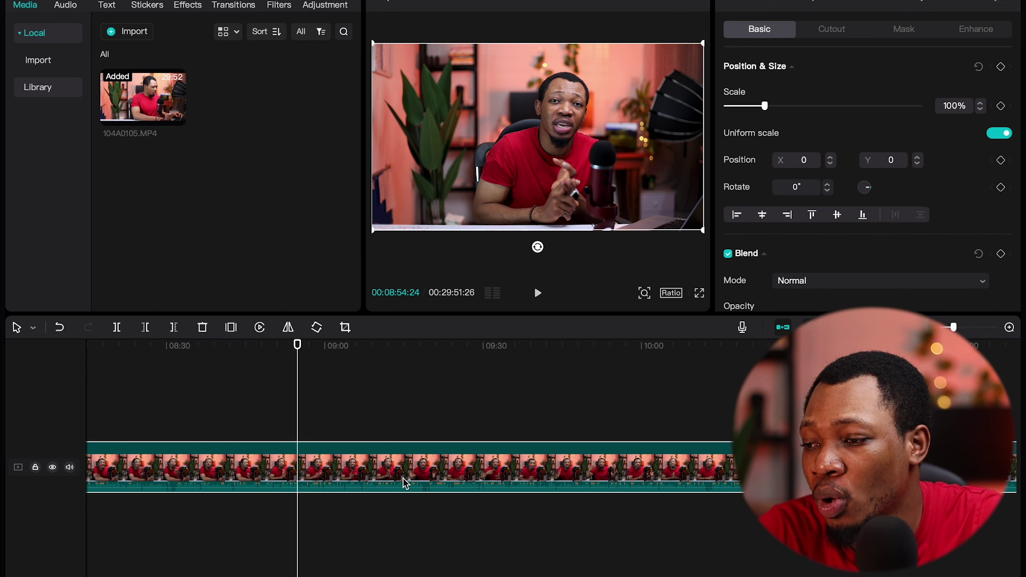
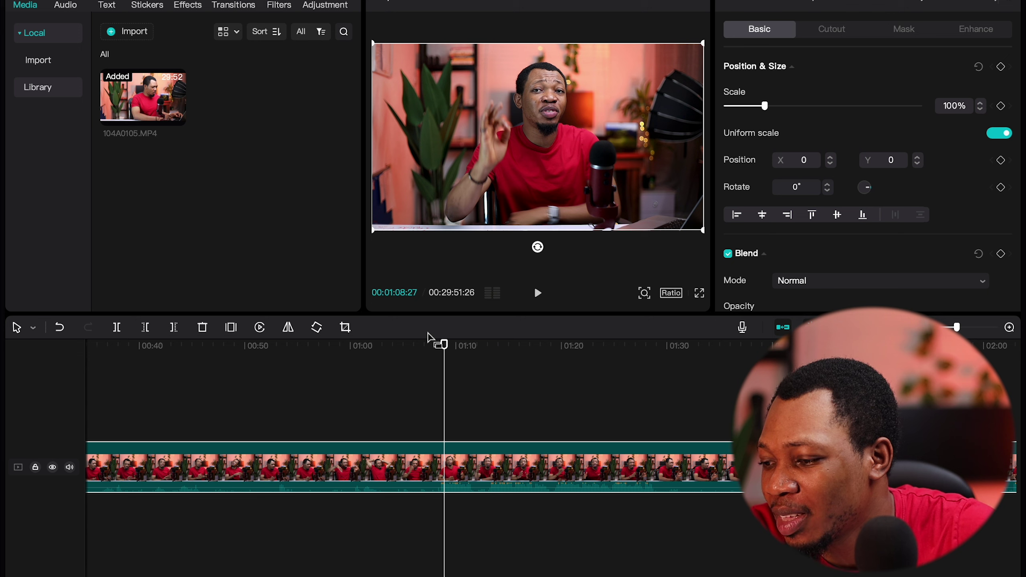
pyautogui.press('Left')
pyautogui.press('Left')
pyautogui.press('Left')
pyautogui.press('Left')
pyautogui.press('Left')
pyautogui.press('Left')
pyautogui.press('Left')
pyautogui.press('Left')
pyautogui.press('Left')
pyautogui.press('Left')
pyautogui.press('Left')
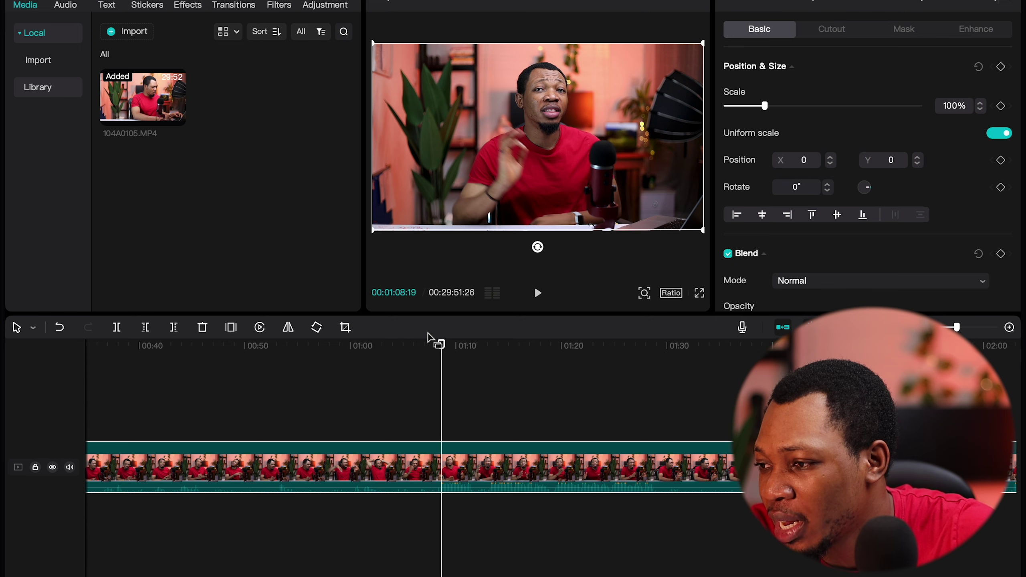
pyautogui.press('Left')
pyautogui.press('Left')
pyautogui.press('Left')
pyautogui.press('Left')
pyautogui.press('Left')
pyautogui.press('Left')
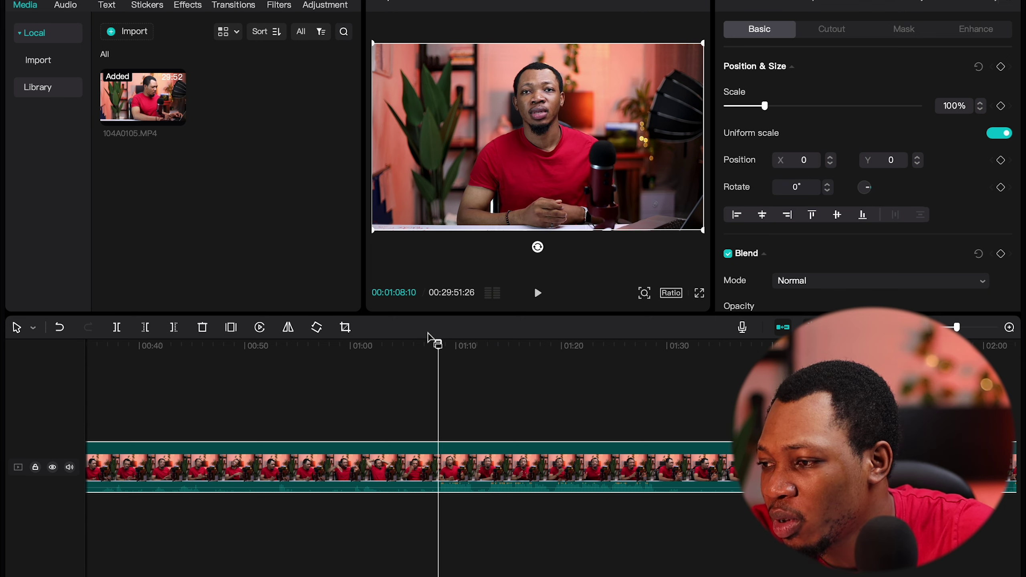
pyautogui.hotkey('ctrl', 'b')
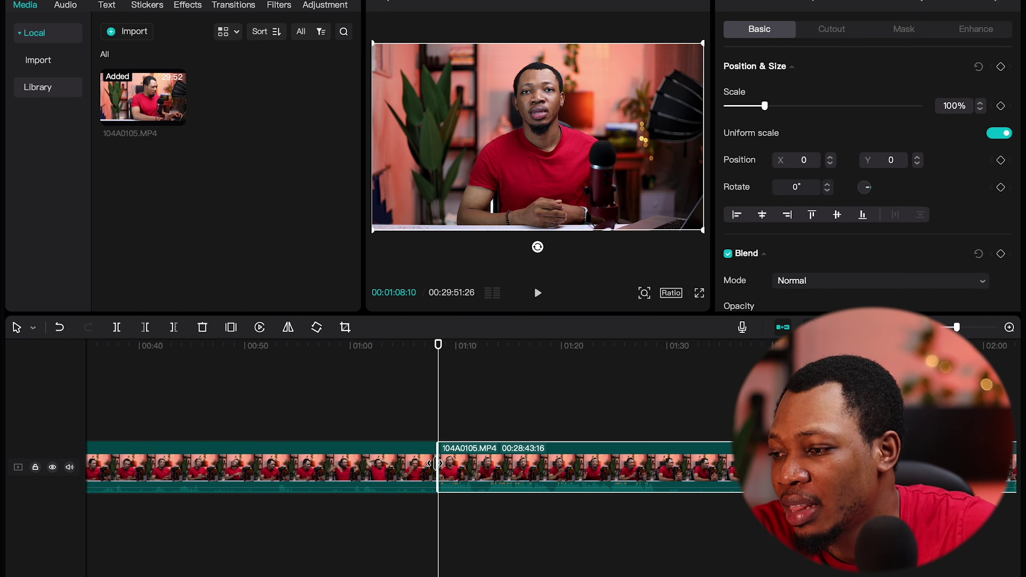
pyautogui.click(391, 460)
pyautogui.press('Delete')
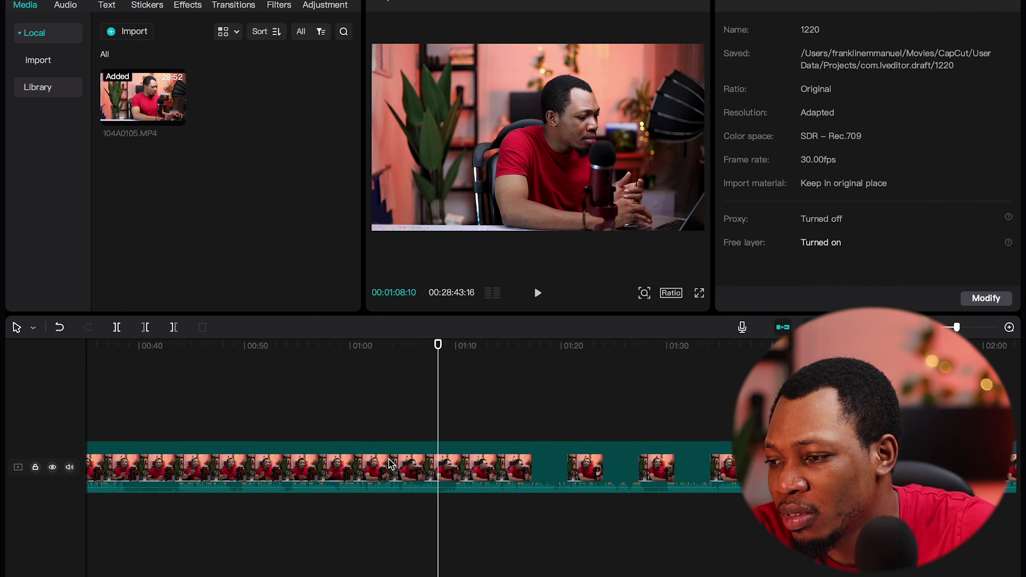
# Play the first ten seconds or so of the trimmed clip from the start of the timeline.
pyautogui.moveTo(285, 345); pyautogui.dragTo(70, 347)
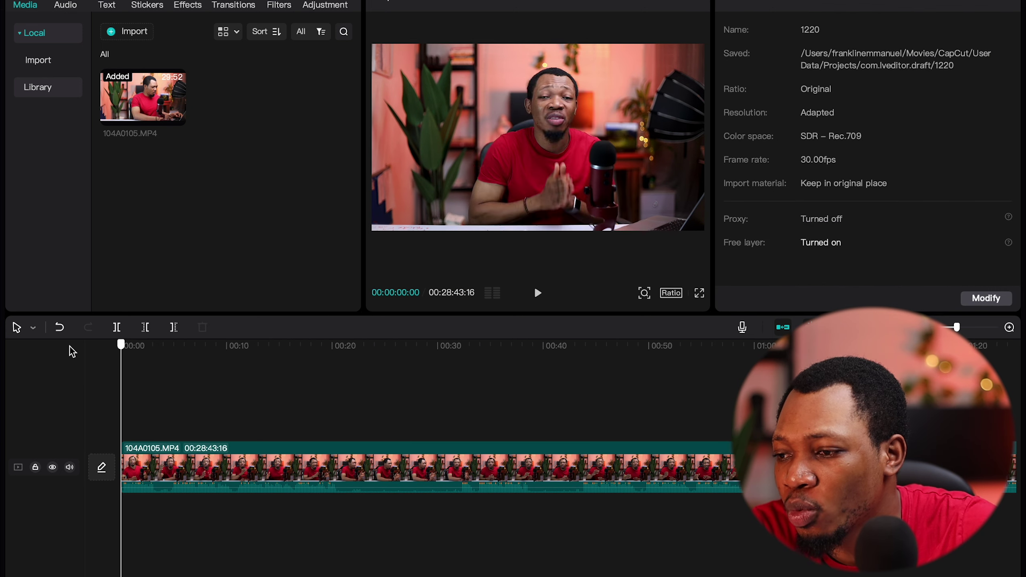
pyautogui.press('space')
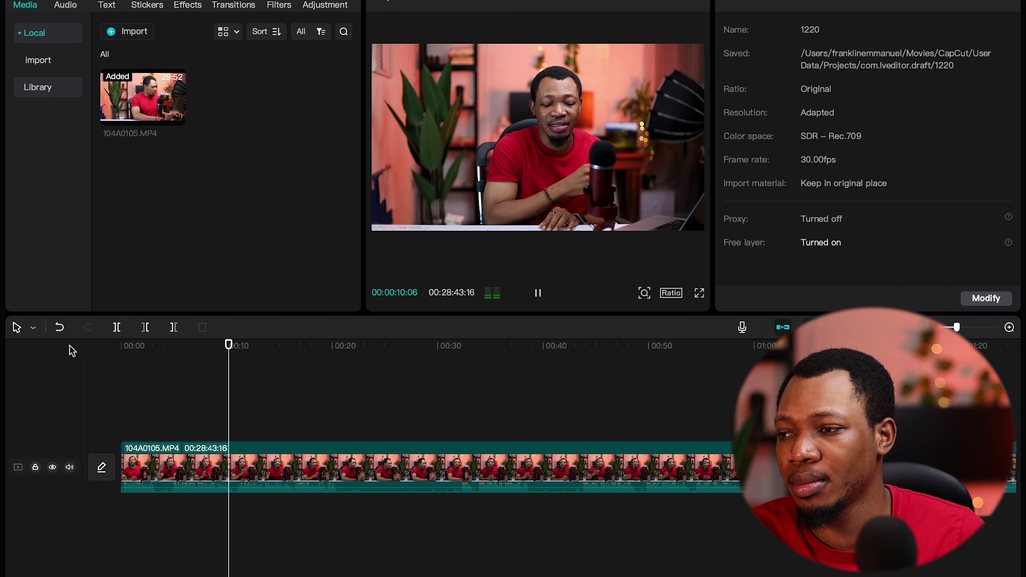
pyautogui.press('space')
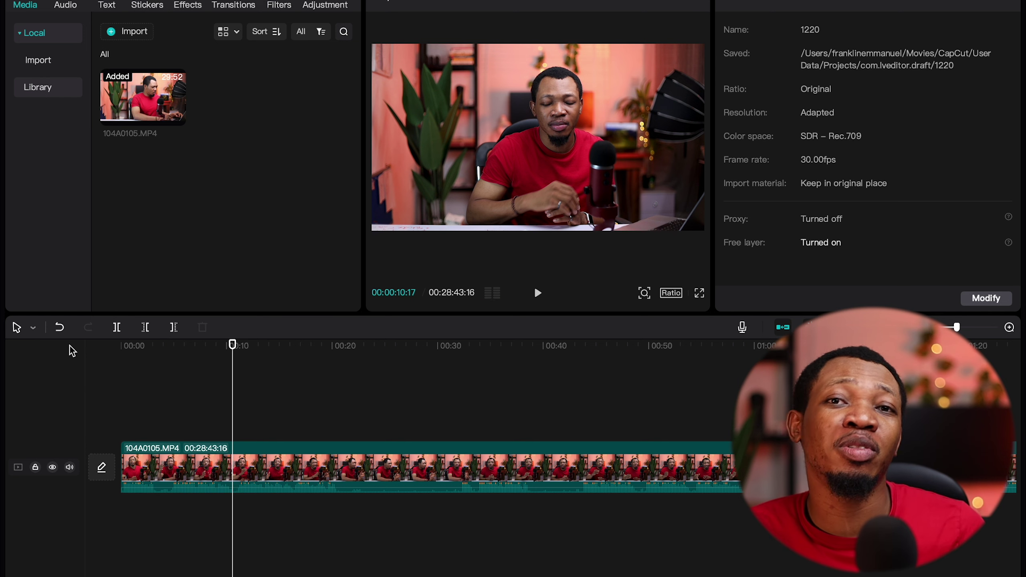
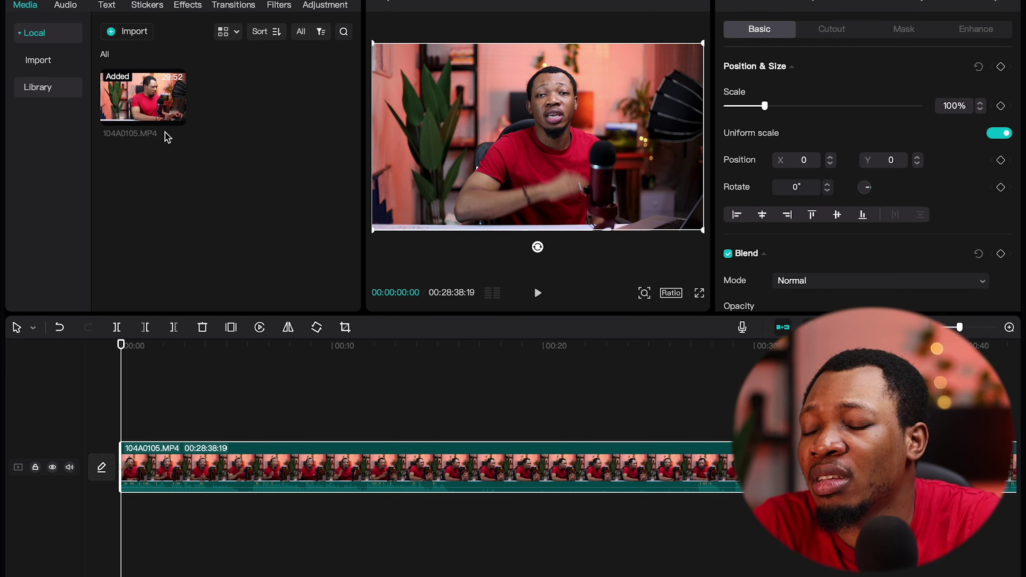
# Look through the audio, text and sticker libraries available for the project.
pyautogui.click(64, 8)
pyautogui.click(107, 4)
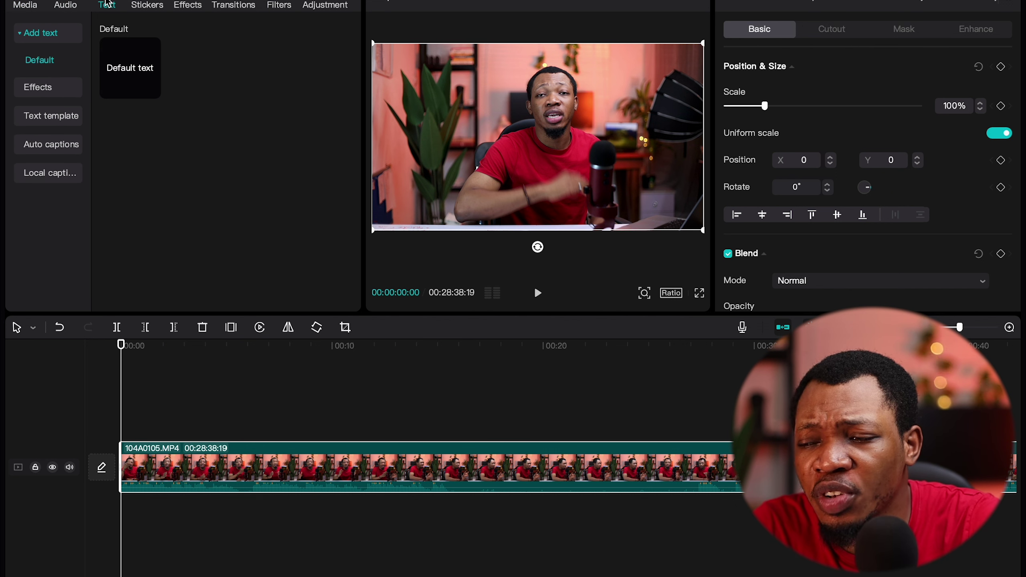
pyautogui.click(144, 4)
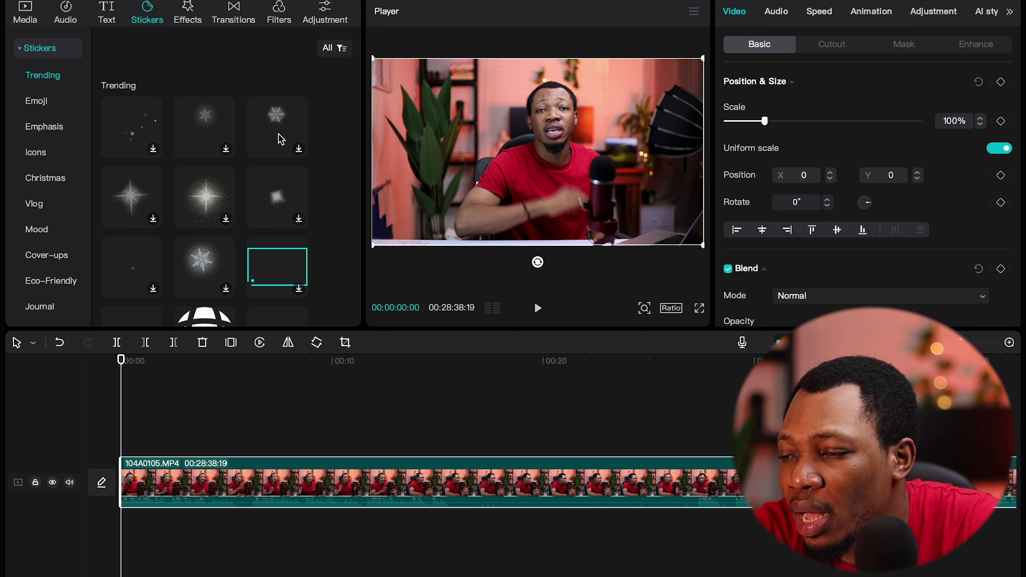
# Play the first five seconds or so of the trimmed clip to hear it without background music.
pyautogui.click(164, 372)
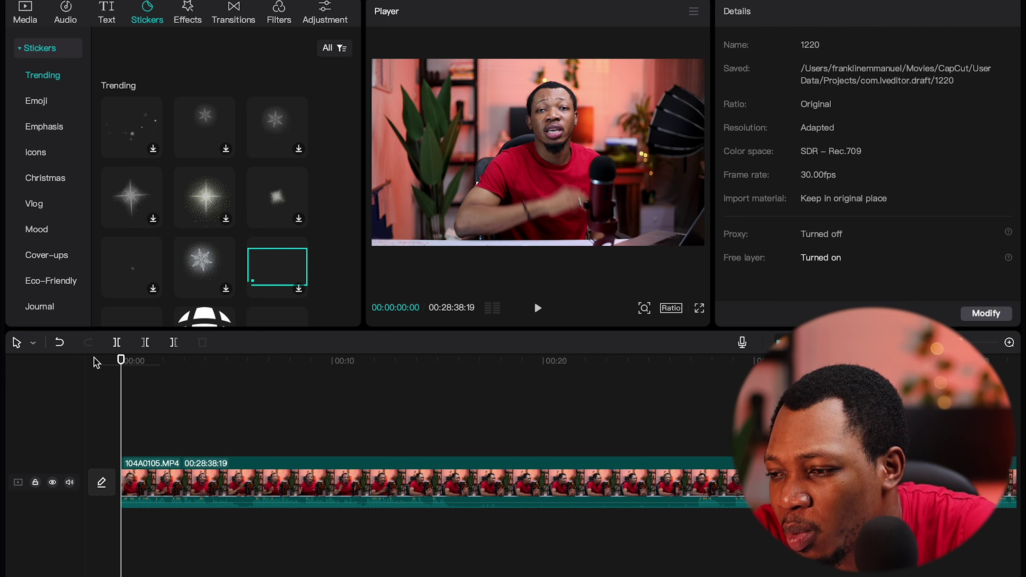
pyautogui.press('space')
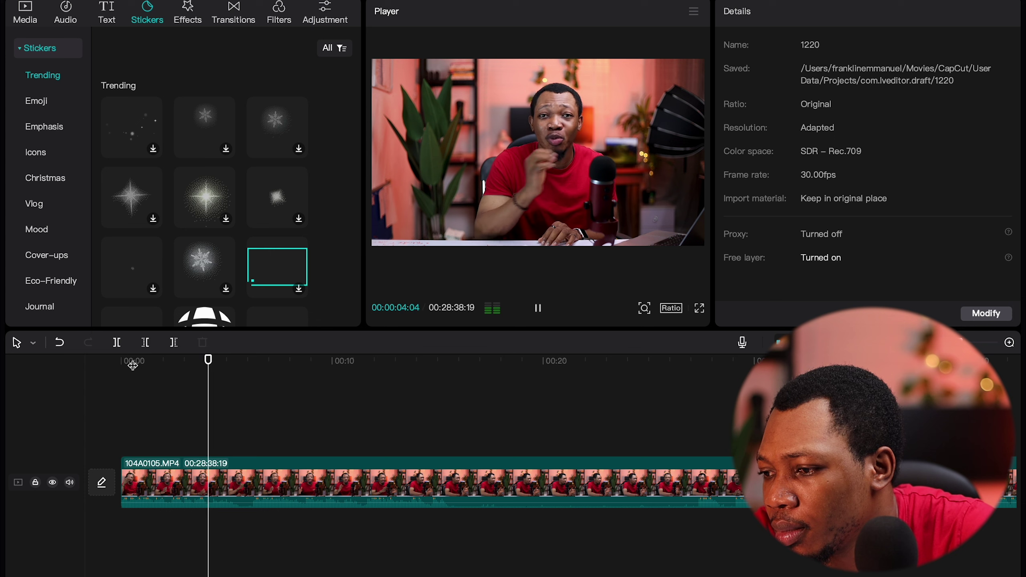
pyautogui.press('space')
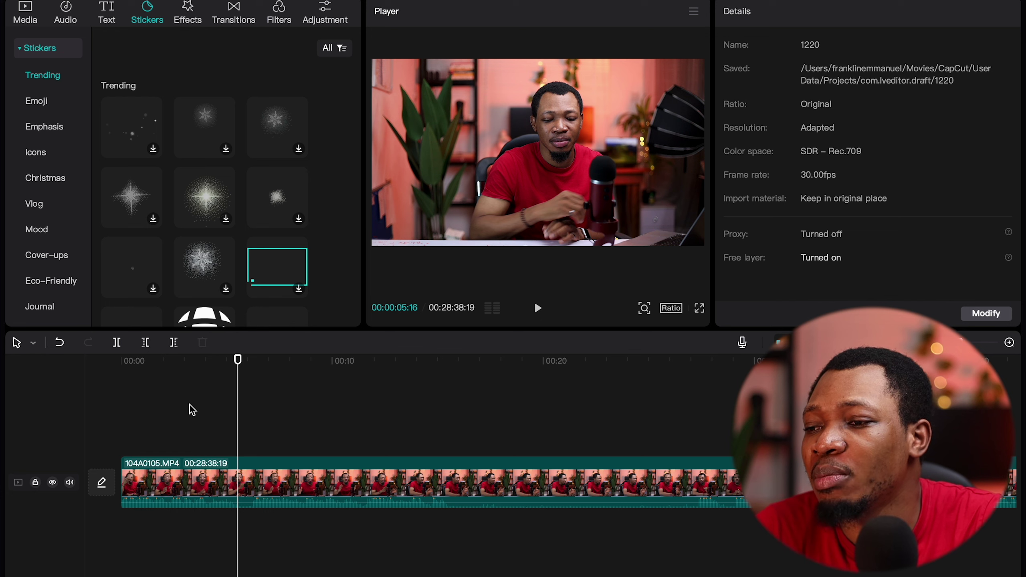
# Open the audio library, and switch to the web browser to open pixabay.com.
pyautogui.click(70, 16)
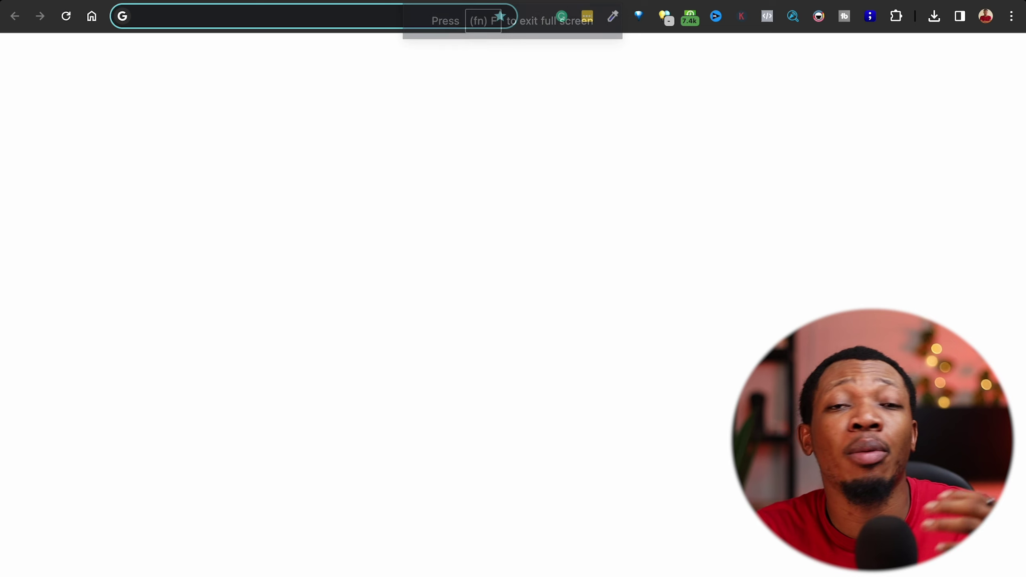
pyautogui.write('pi')
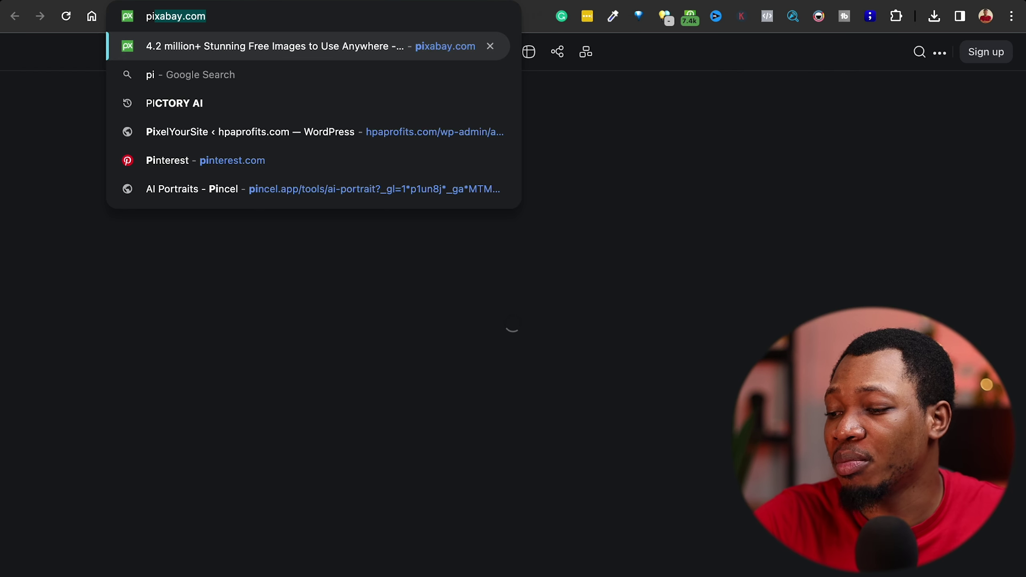
pyautogui.write('xabay.com')
pyautogui.press('Return')
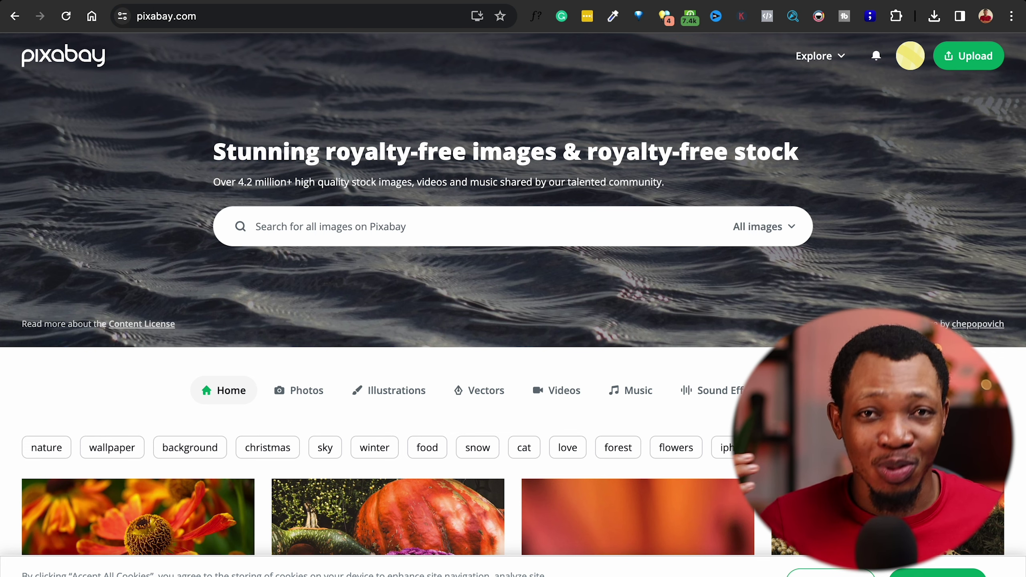
# Search Pixabay for "cinematic" with the results limited to music.
pyautogui.click(452, 227)
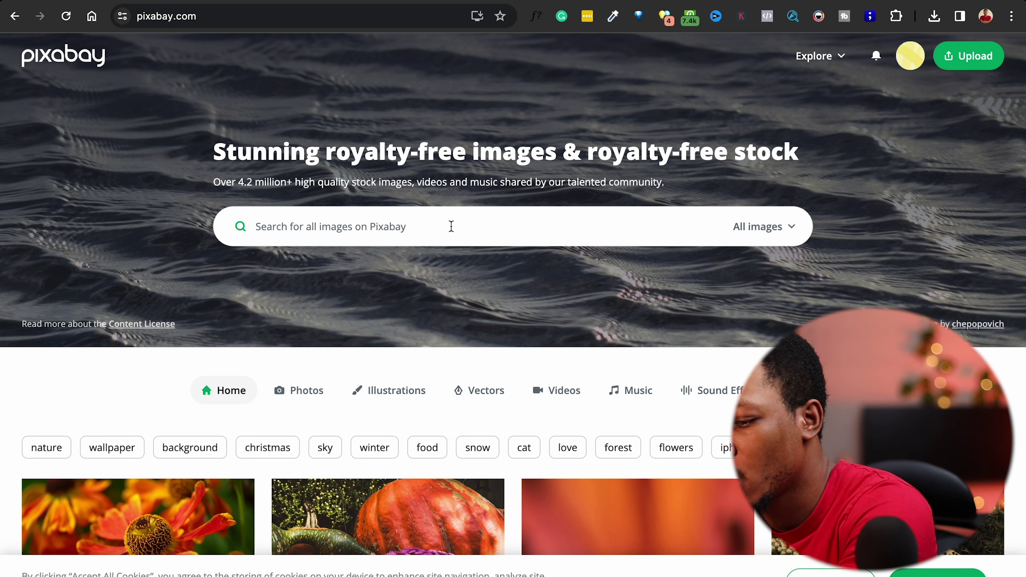
pyautogui.write('cinematic')
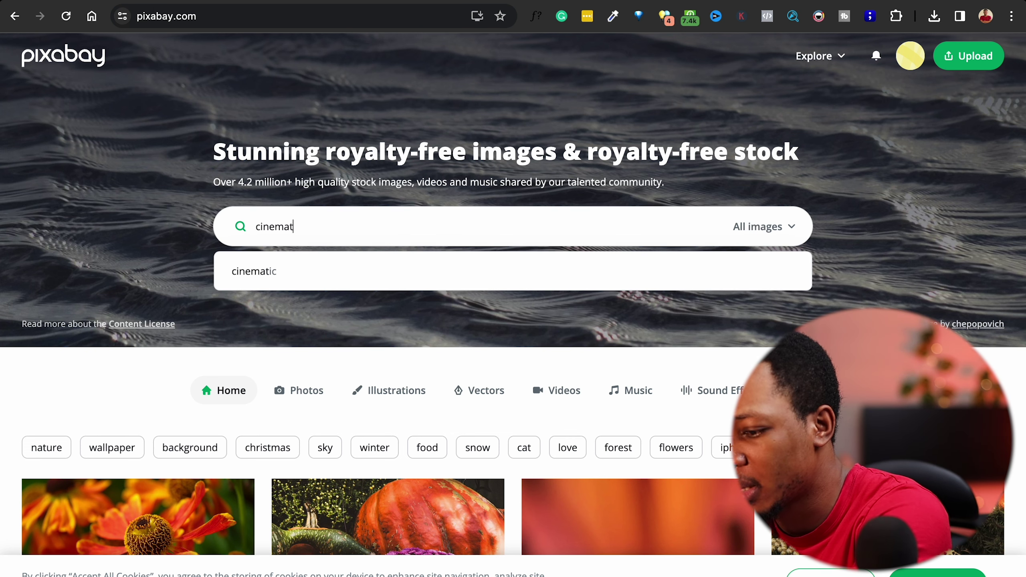
pyautogui.click(770, 227)
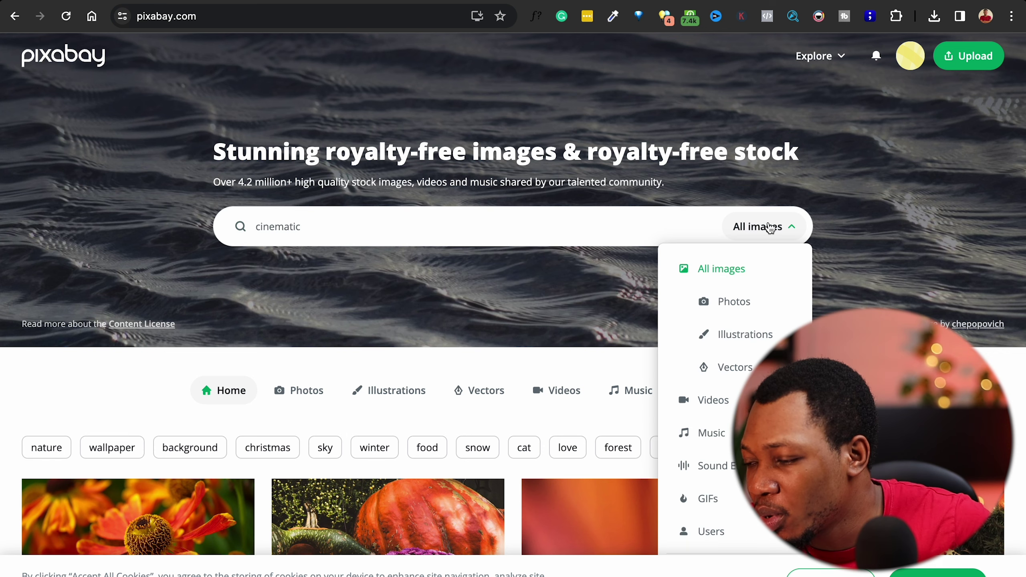
pyautogui.click(722, 432)
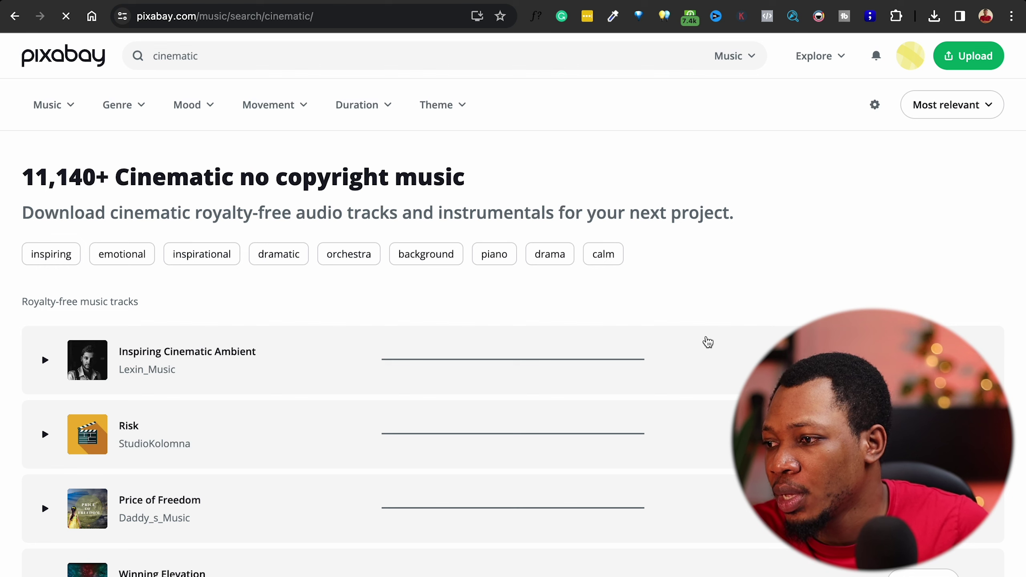
# Download the cinematic track Risk and save its license certificate as main-title-risk-136788-license in the Downloads folder.
pyautogui.click(46, 435)
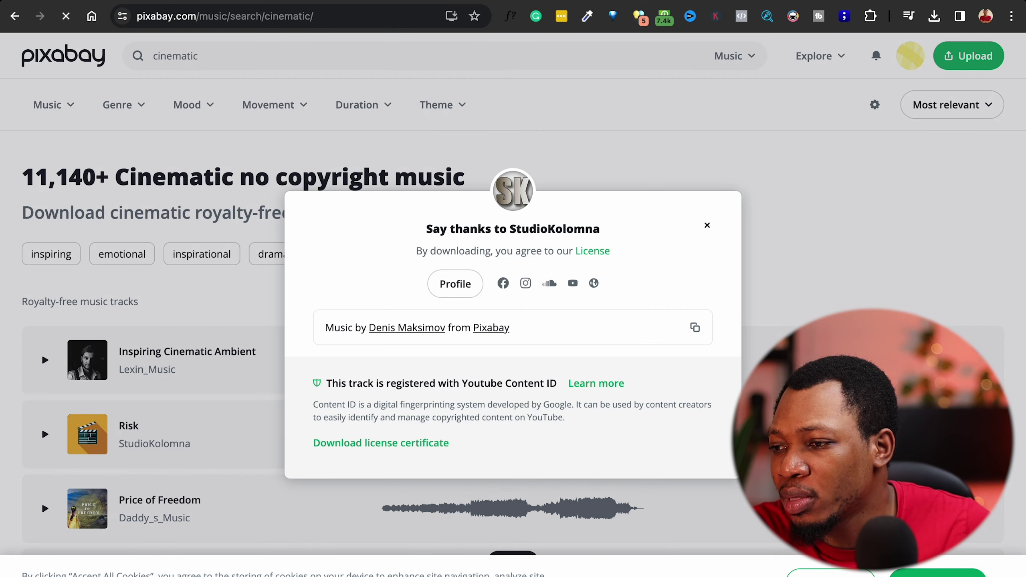
pyautogui.press('Return')
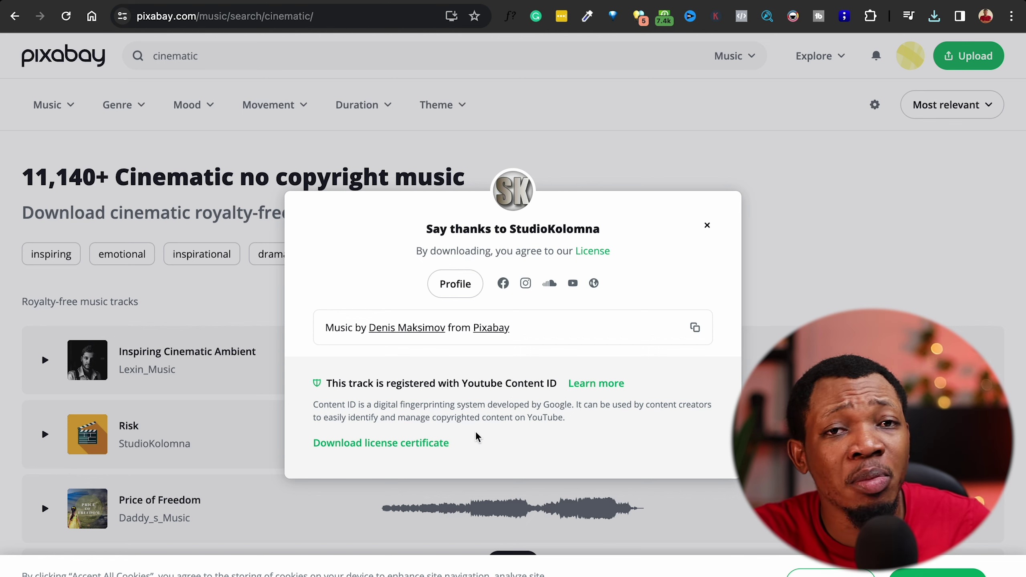
pyautogui.click(415, 444)
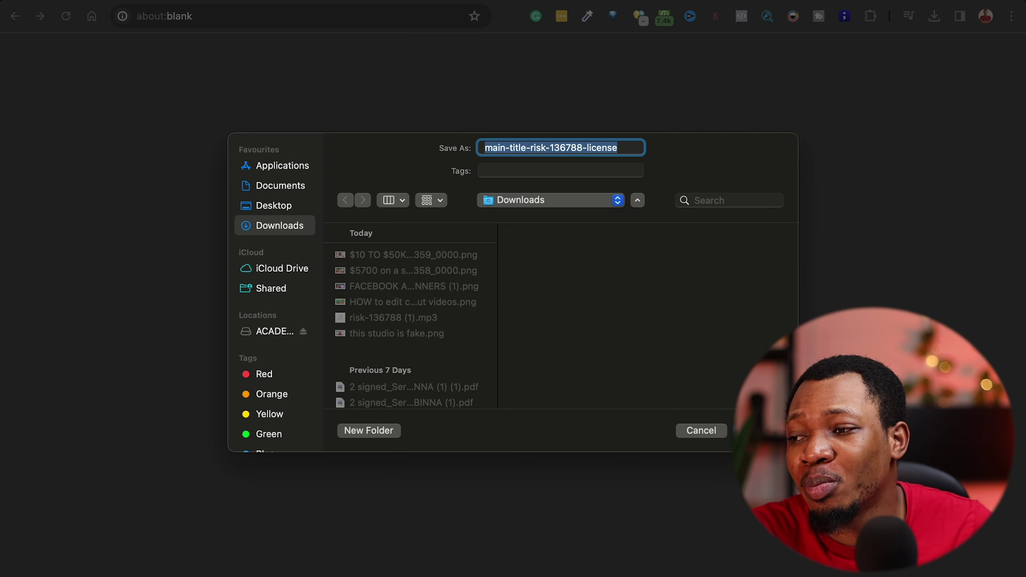
pyautogui.press('Return')
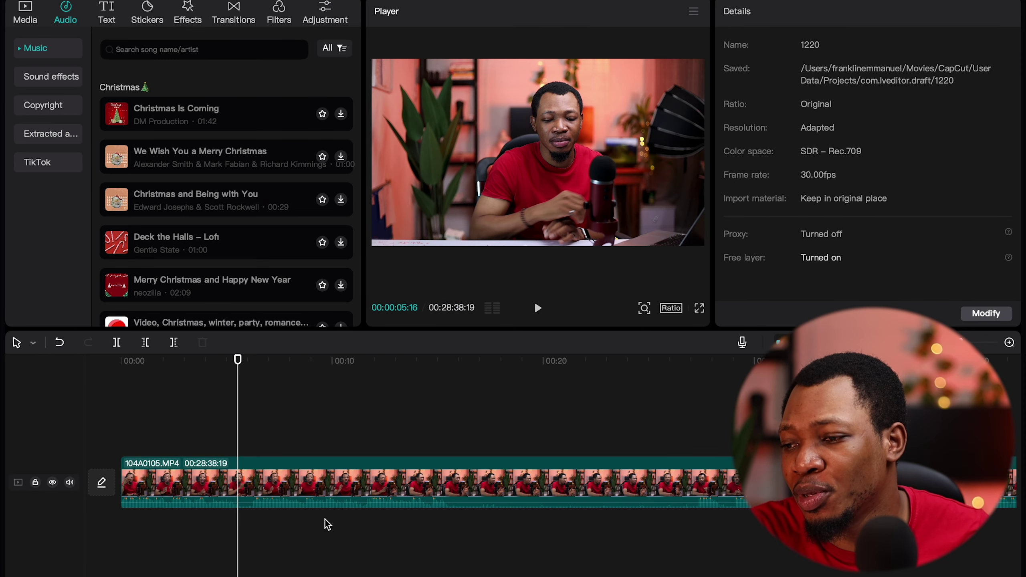
# In CapCut, import risk-136788 (1).mp3 from Downloads and place it beneath the video clip at the start of the timeline.
pyautogui.click(29, 9)
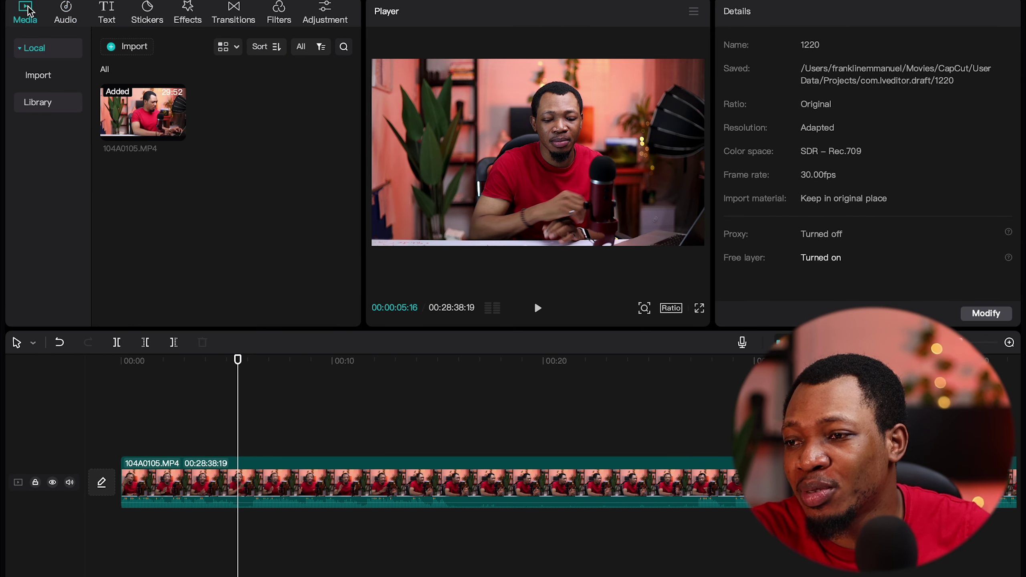
pyautogui.click(138, 47)
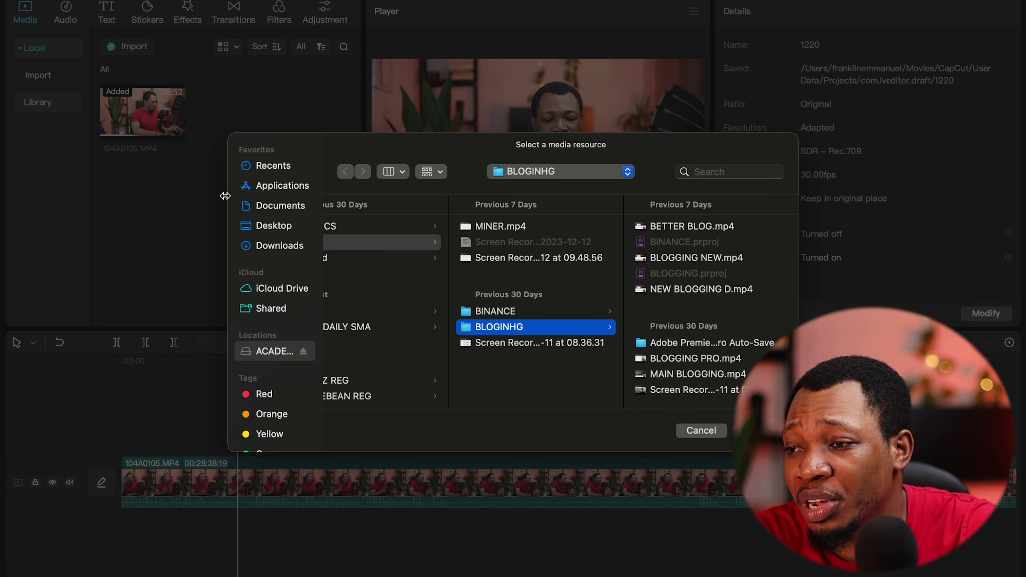
pyautogui.click(290, 245)
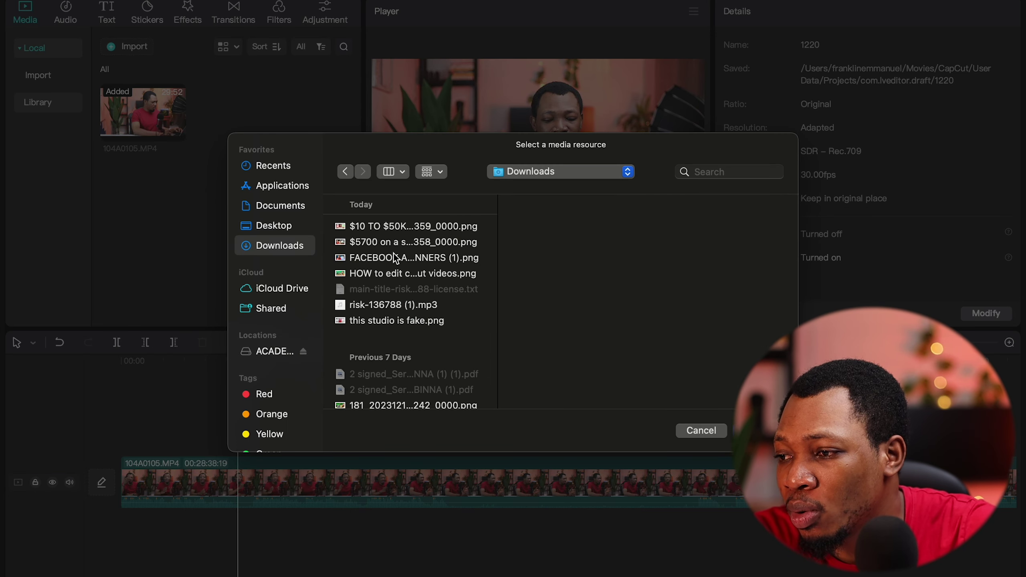
pyautogui.click(395, 305)
pyautogui.press('Return')
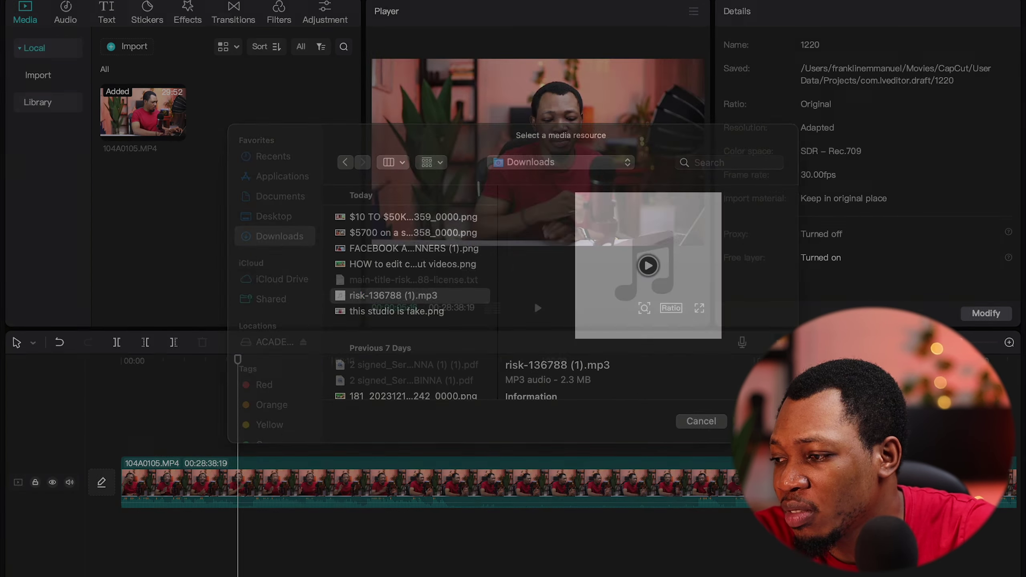
pyautogui.moveTo(245, 116); pyautogui.dragTo(150, 523)
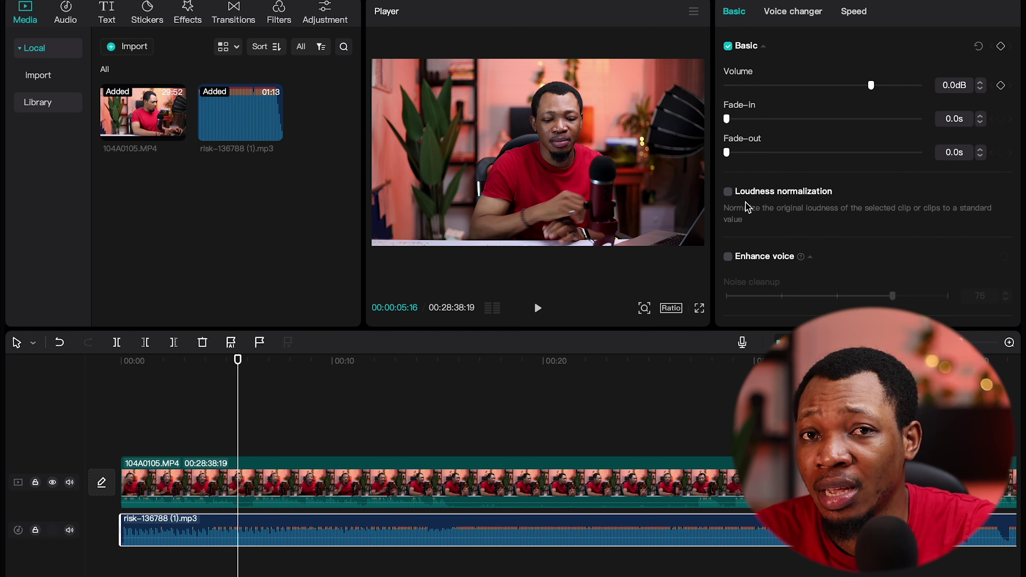
# Lower the music track's volume to -25.3 dB and play the timeline from the start to judge the mix.
pyautogui.moveTo(866, 77); pyautogui.dragTo(808, 71)
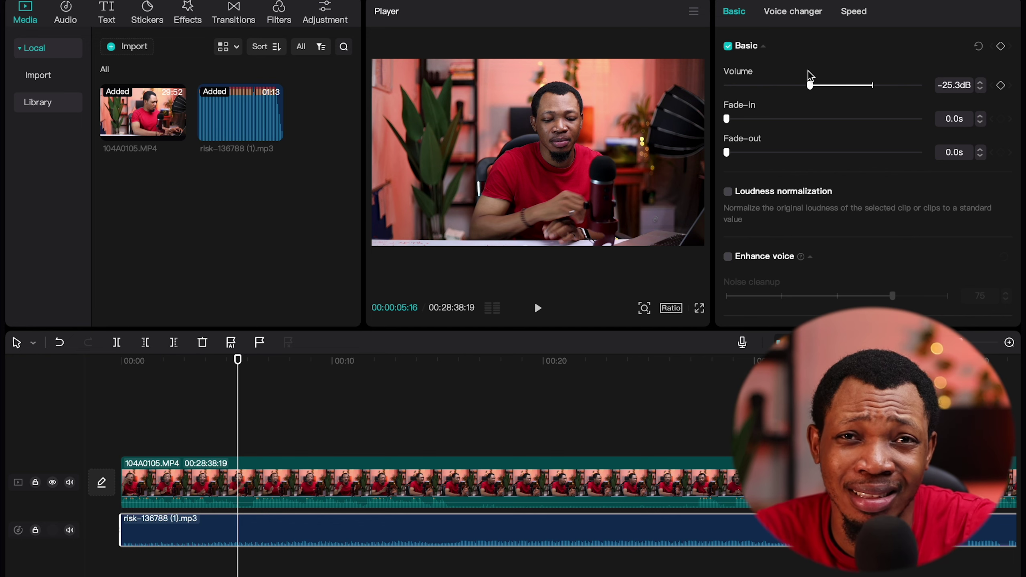
pyautogui.moveTo(160, 362); pyautogui.dragTo(115, 361)
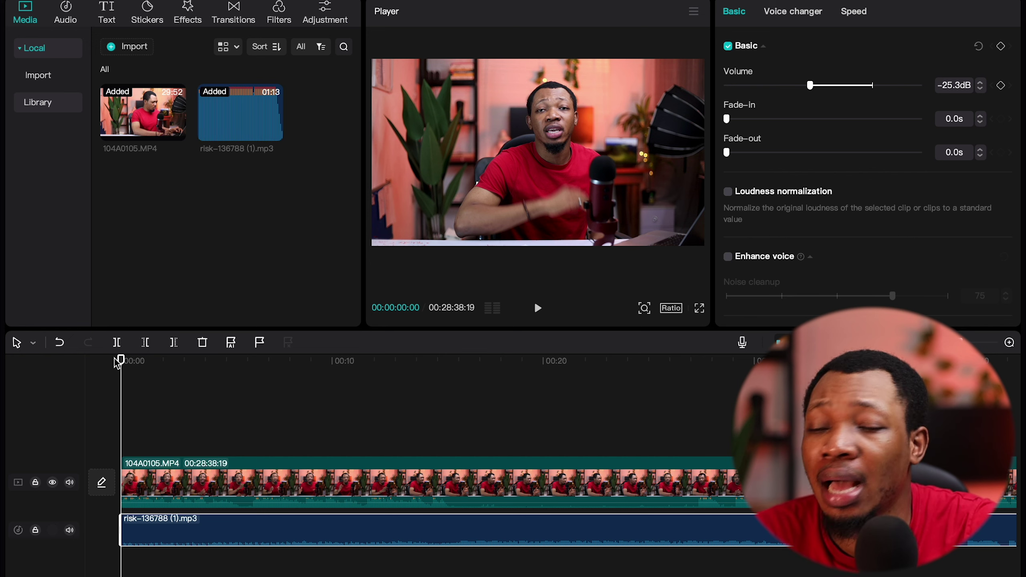
pyautogui.press('space')
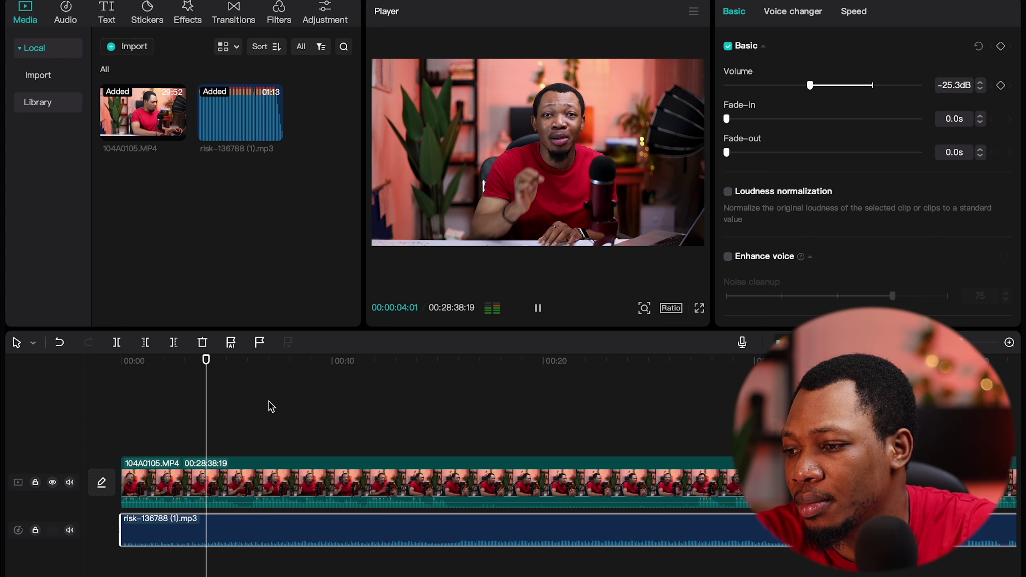
pyautogui.press('space')
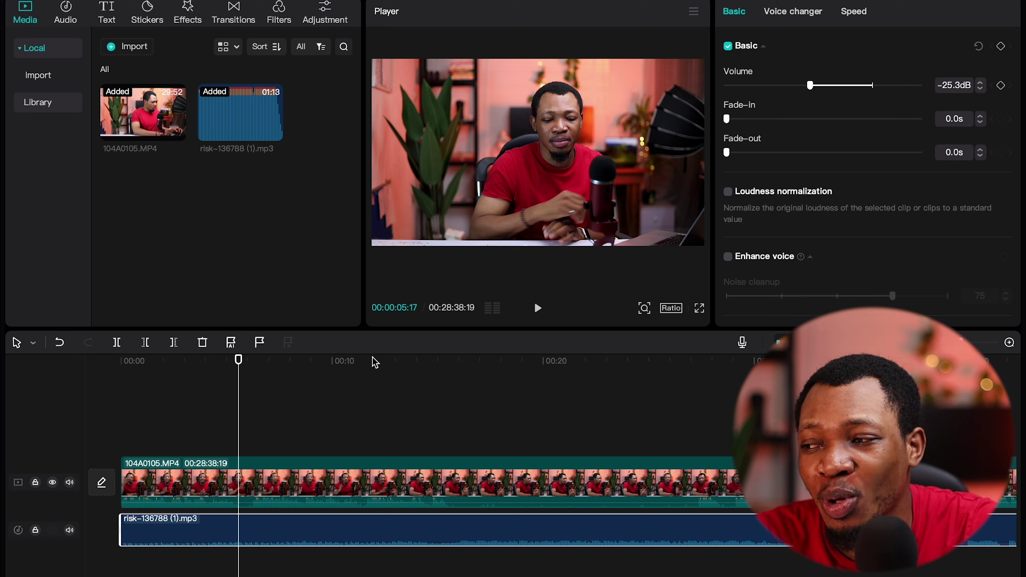
# Set the music track's volume to -16.2 dB and play the timeline from the start to check the balance with the voice.
pyautogui.moveTo(809, 86); pyautogui.dragTo(832, 86)
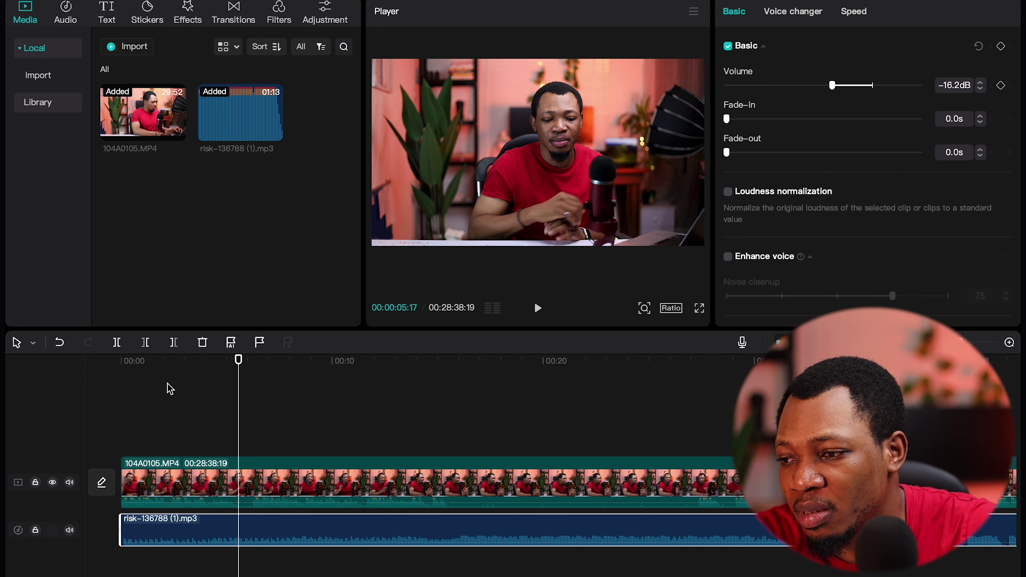
pyautogui.moveTo(191, 359); pyautogui.dragTo(106, 359)
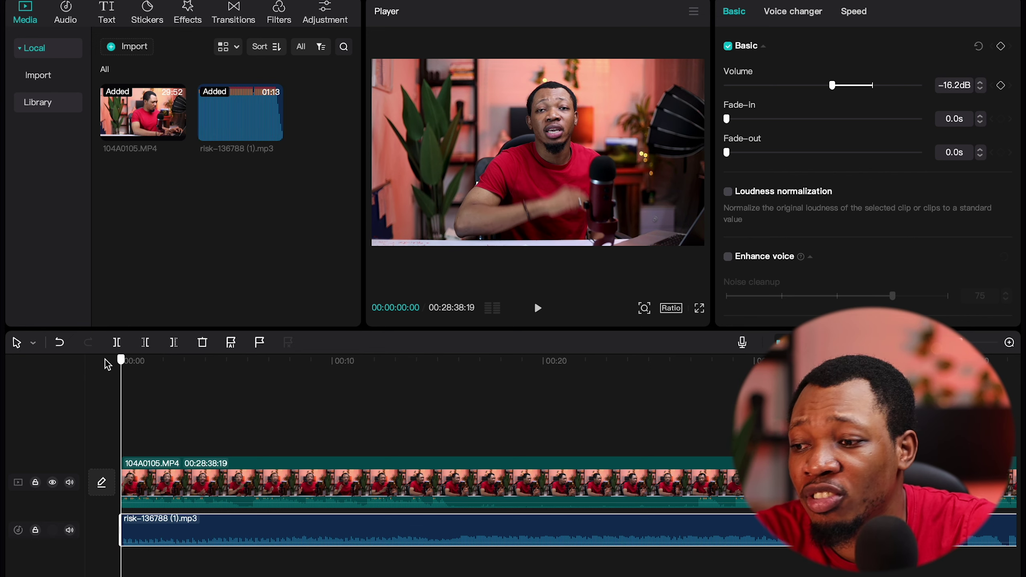
pyautogui.press('space')
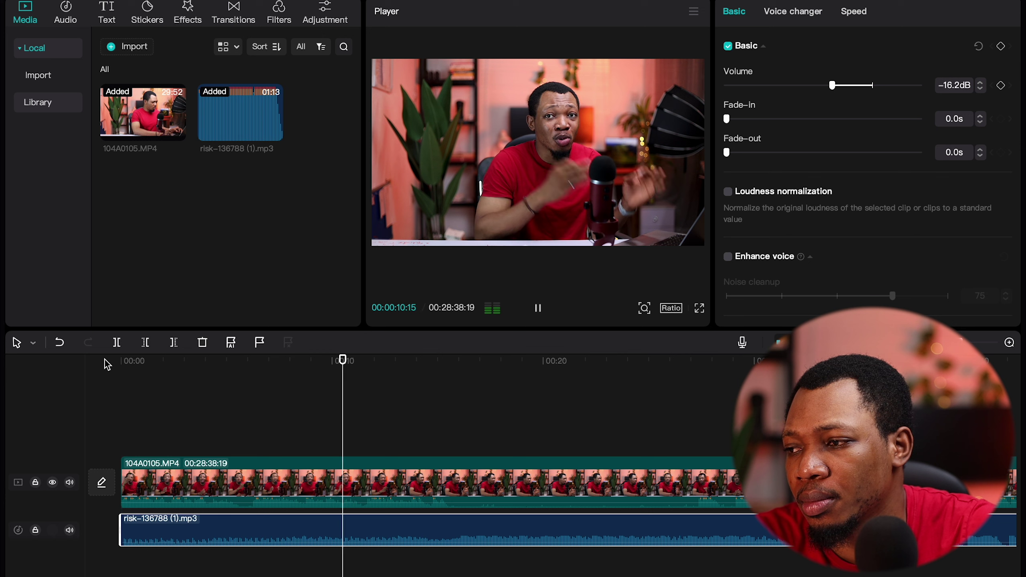
pyautogui.press('space')
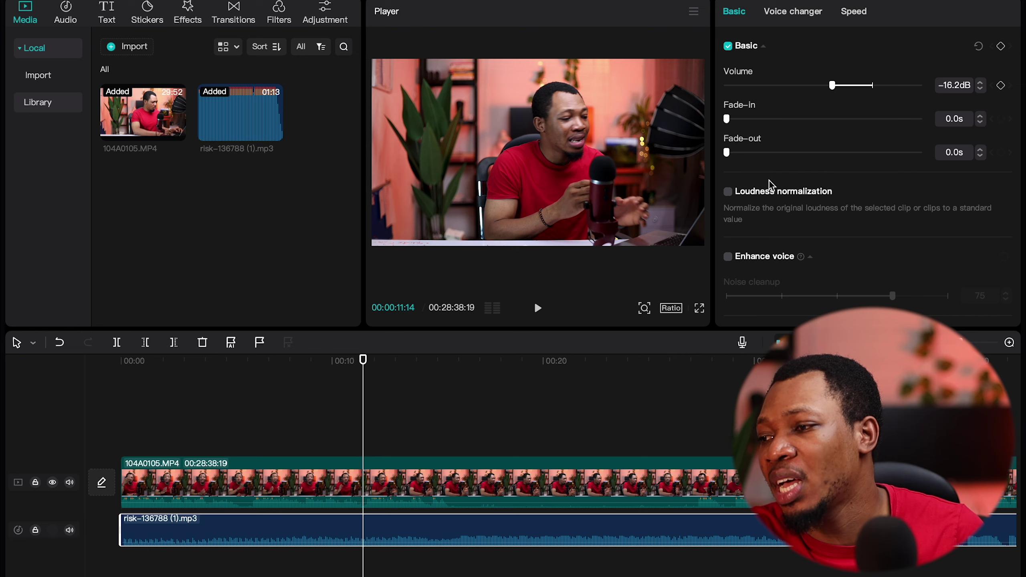
pyautogui.scroll(-4, 770, 180)
pyautogui.scroll(4, 769, 180)
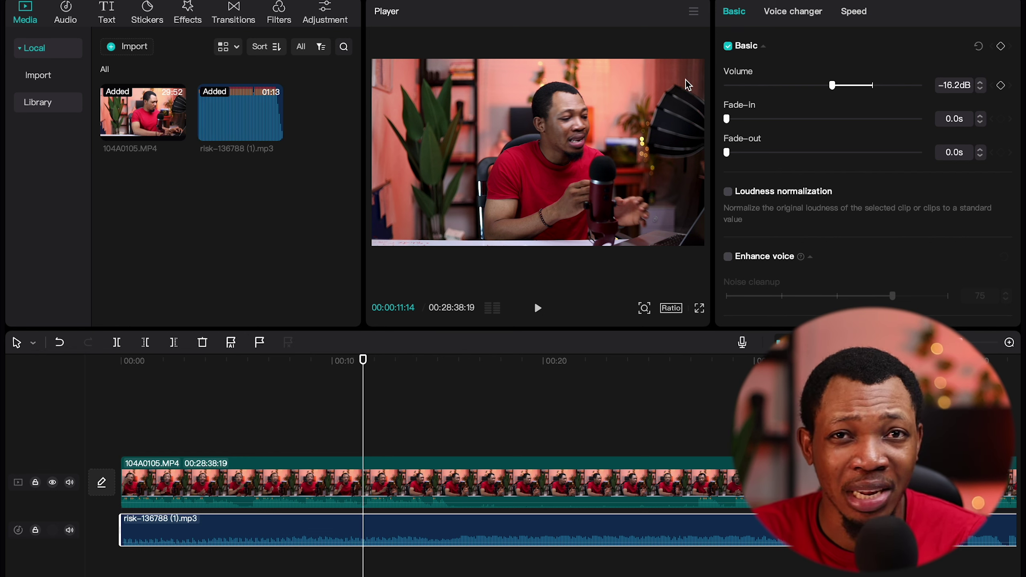
# Download the "Cheering and applause" sound effect and place it below the music track, starting at about four seconds.
pyautogui.click(65, 12)
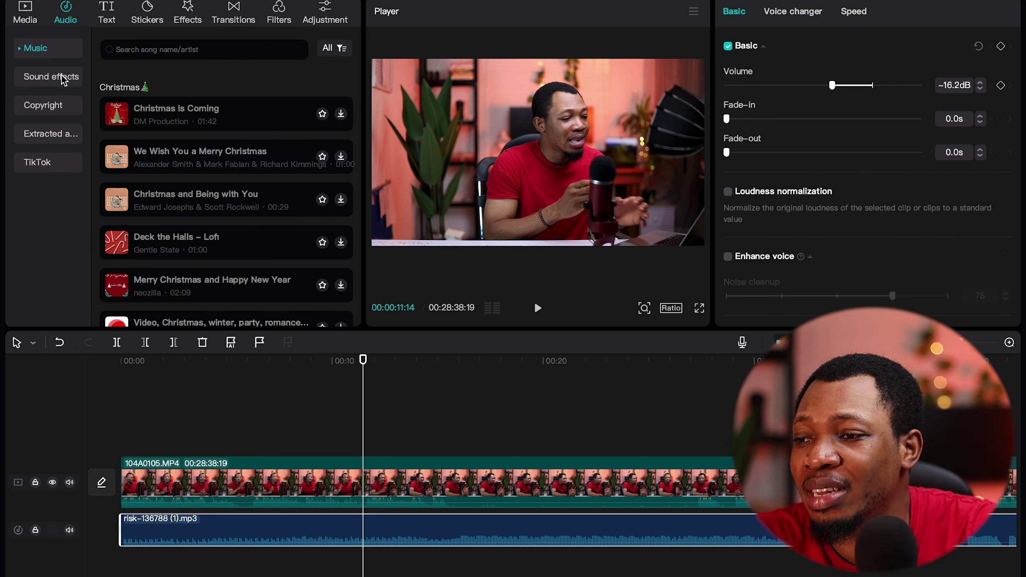
pyautogui.click(63, 80)
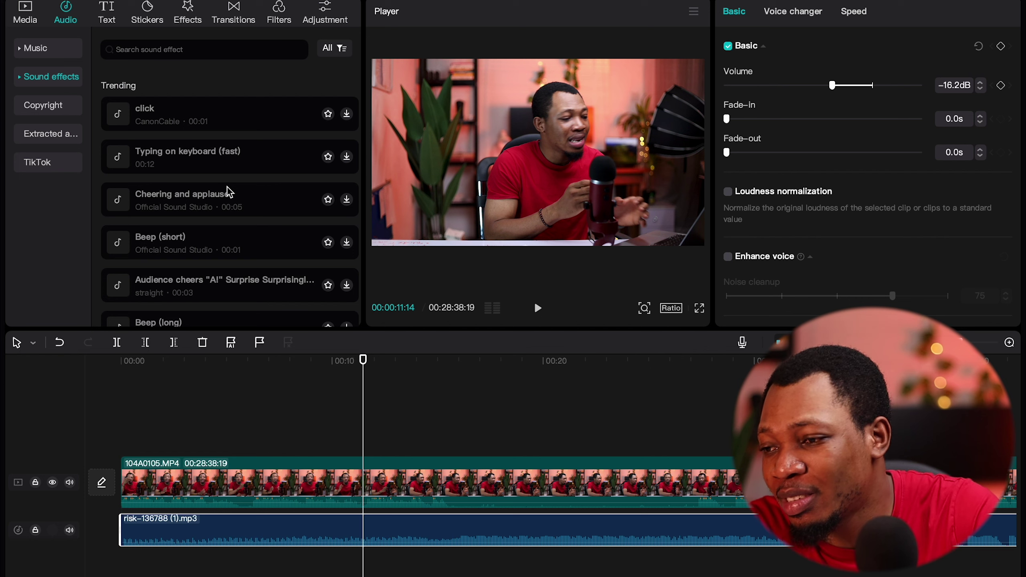
pyautogui.scroll(-1, 224, 217)
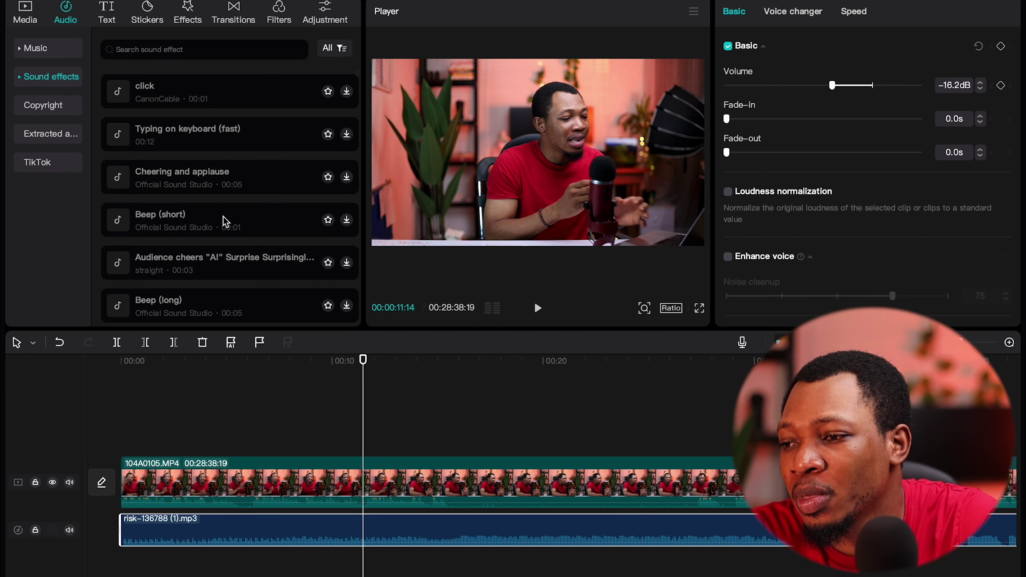
pyautogui.click(347, 178)
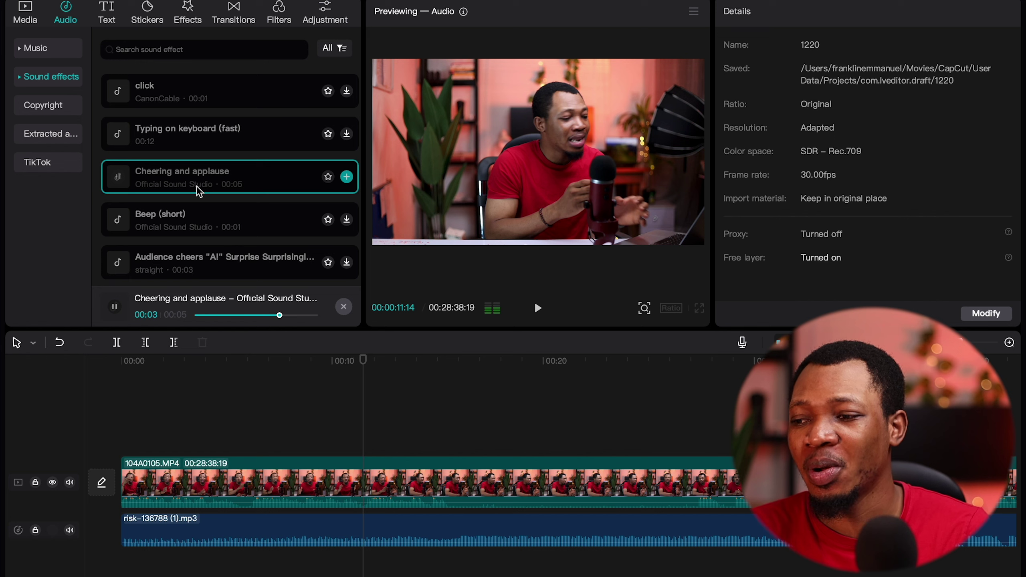
pyautogui.moveTo(194, 182); pyautogui.dragTo(267, 539)
# Play the timeline from the start to hear the applause effect together with the voice and music.
pyautogui.moveTo(253, 361); pyautogui.dragTo(94, 378)
pyautogui.press('space')
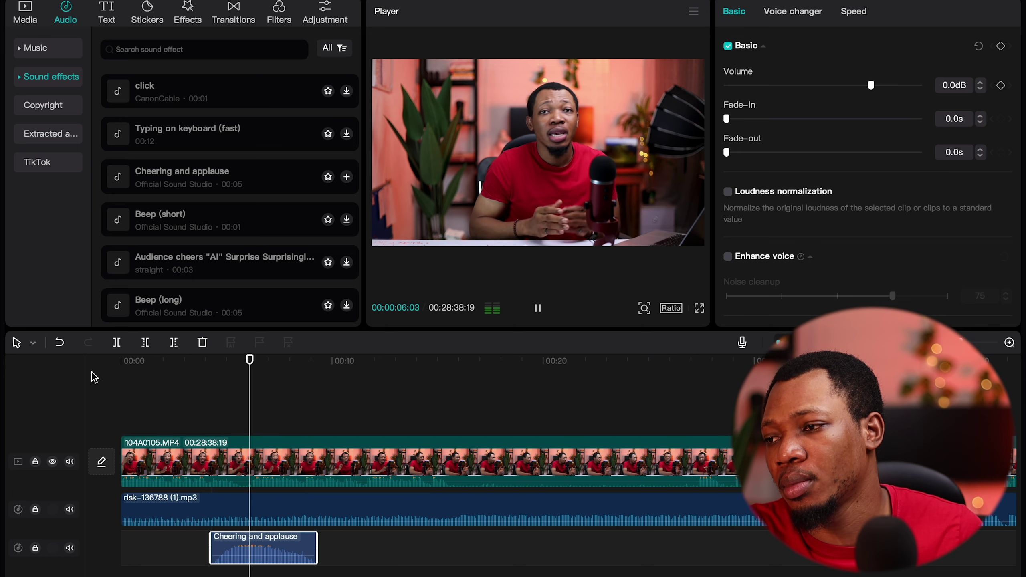
pyautogui.press('space')
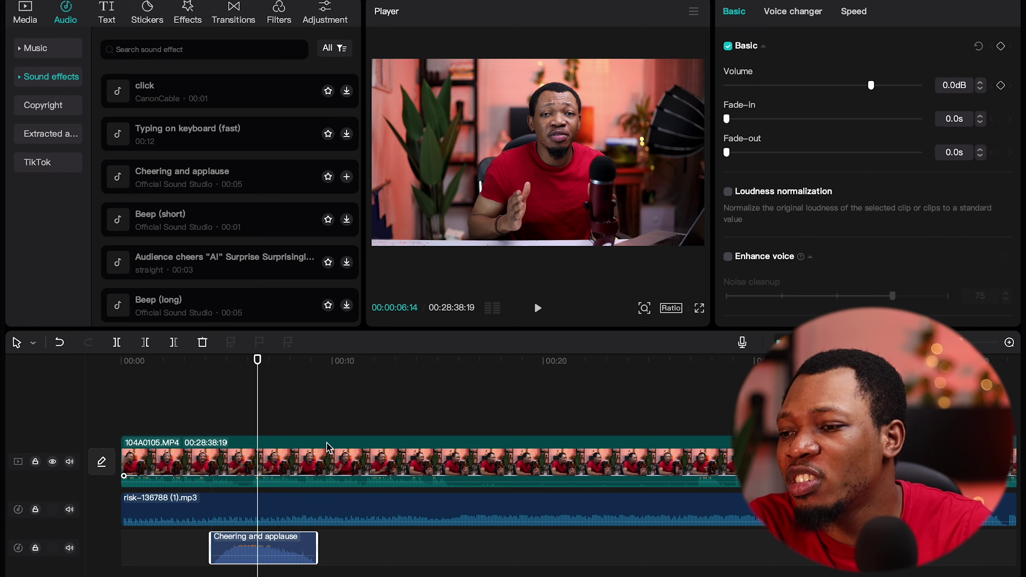
# Generate English auto captions for the video and play the opening seconds to check them.
pyautogui.click(108, 18)
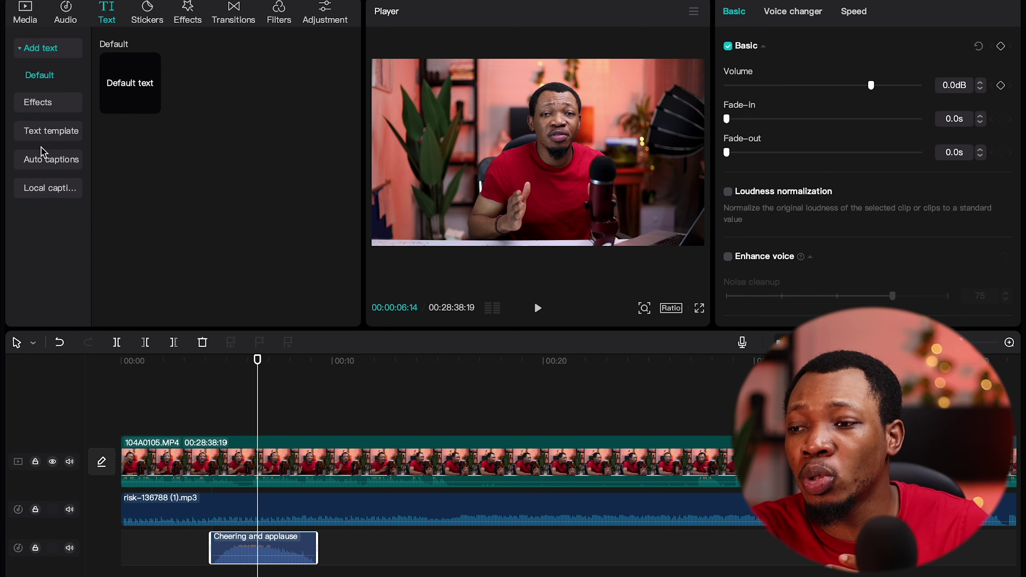
pyautogui.click(48, 163)
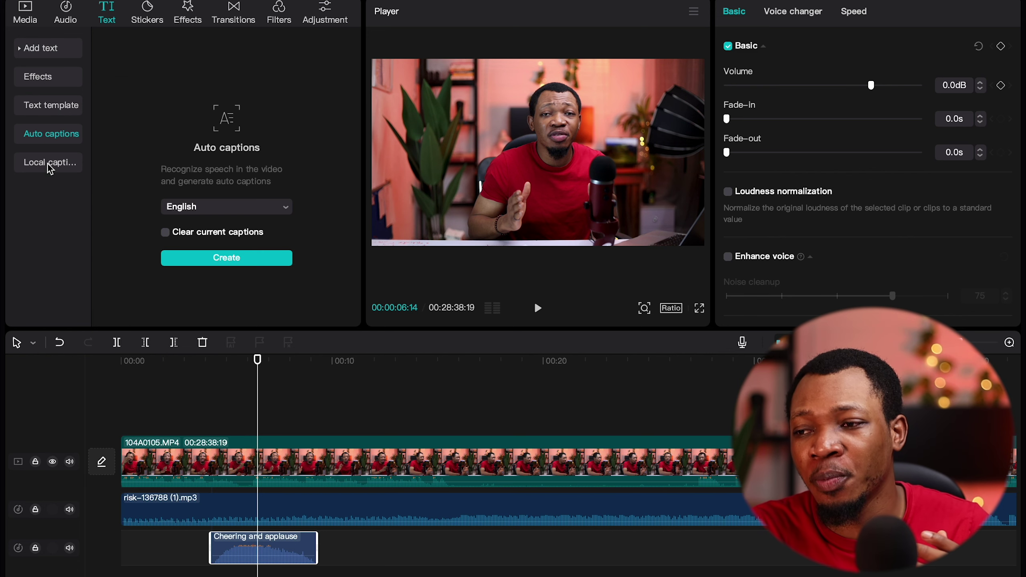
pyautogui.click(251, 261)
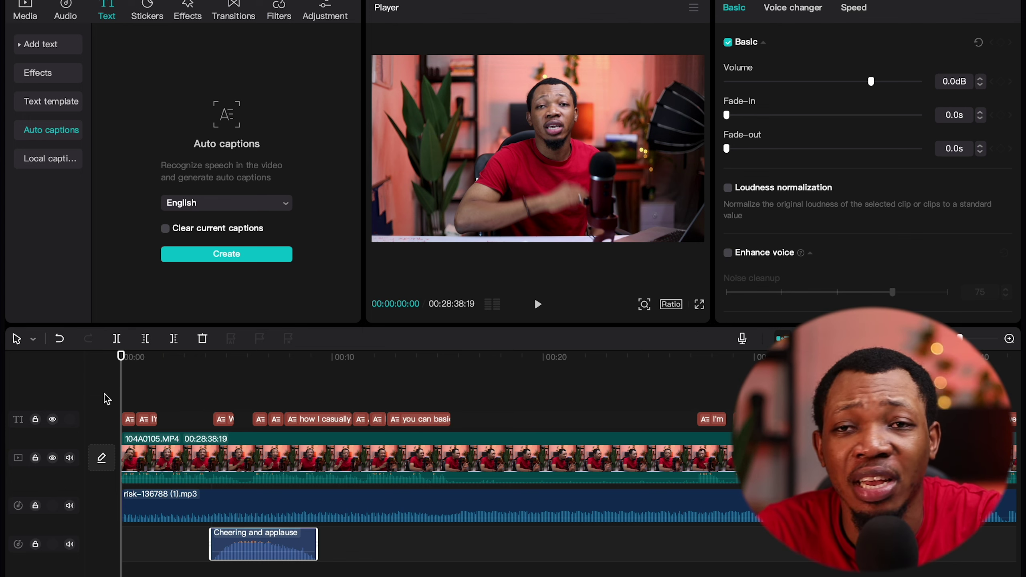
pyautogui.press('space')
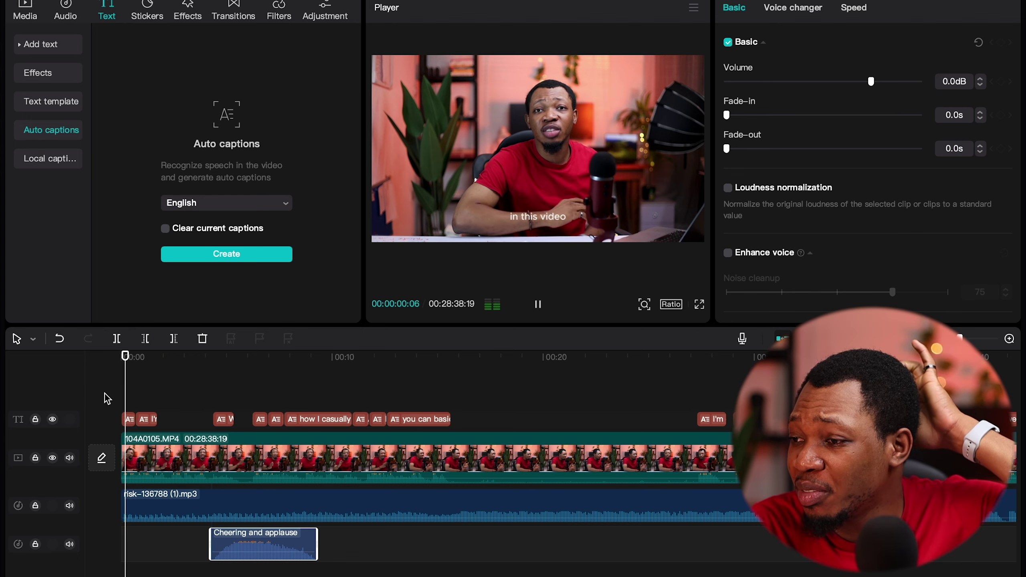
pyautogui.press('space')
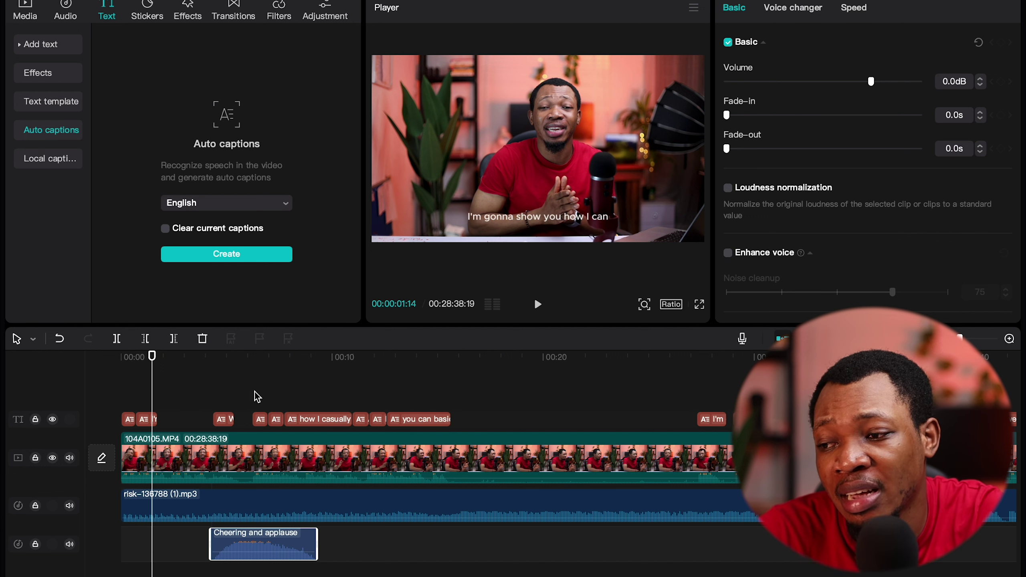
# Set the font of all captions to AvenirNext and their font size to 13.
pyautogui.click(150, 423)
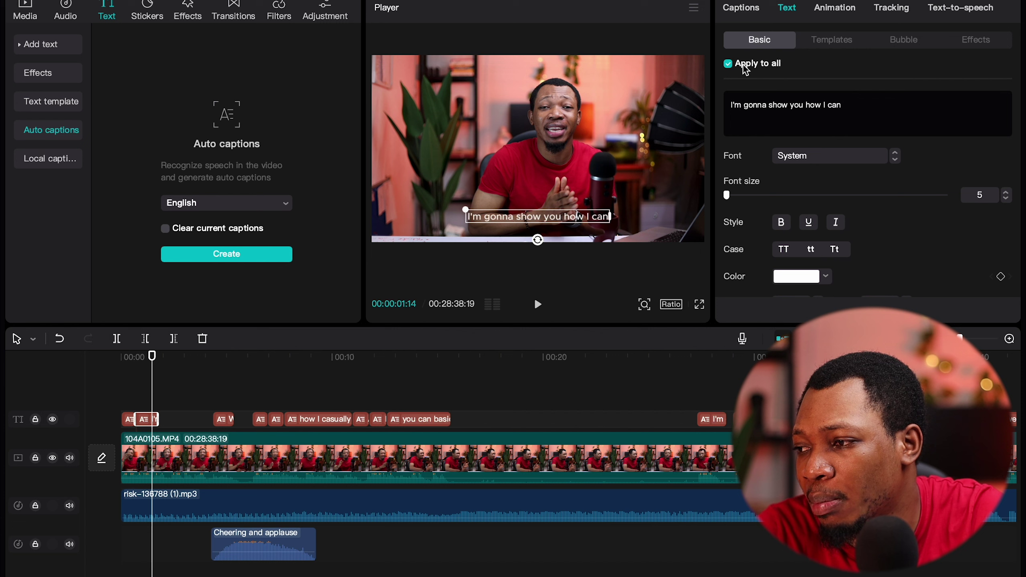
pyautogui.click(808, 156)
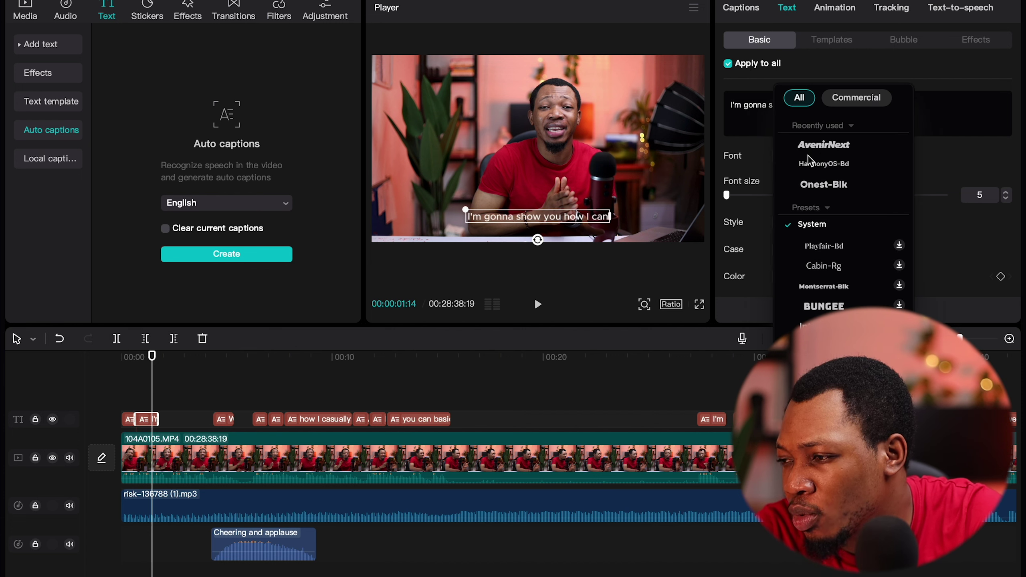
pyautogui.click(836, 142)
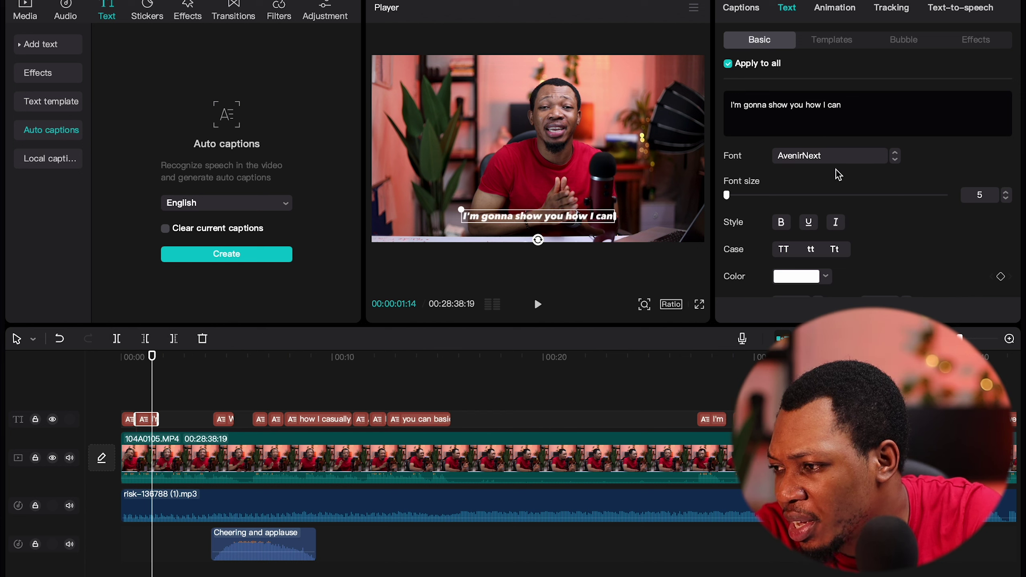
pyautogui.scroll(-3, 836, 171)
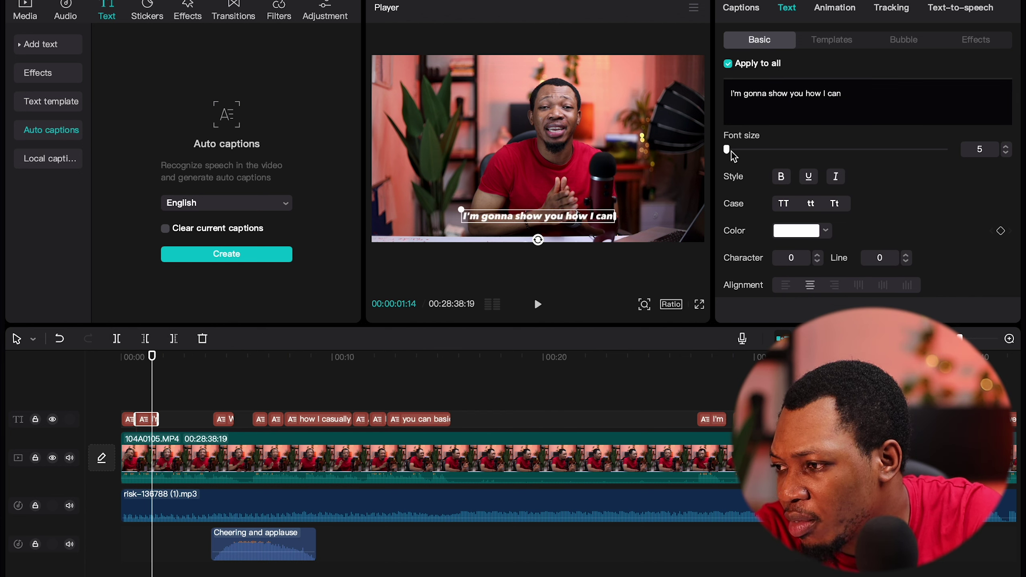
pyautogui.moveTo(731, 151)
pyautogui.mouseDown()
pyautogui.moveTo(761, 152)
pyautogui.moveTo(725, 159)
pyautogui.moveTo(734, 156)
pyautogui.mouseUp()
# Apply the preset style with black letters and a white outline to all captions.
pyautogui.scroll(-5, 957, 198)
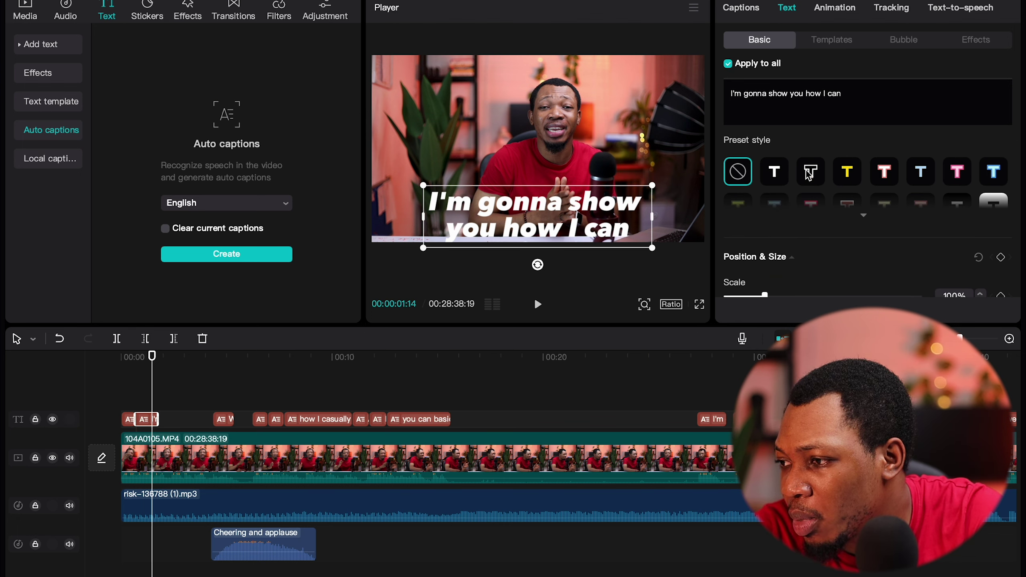
pyautogui.click(810, 172)
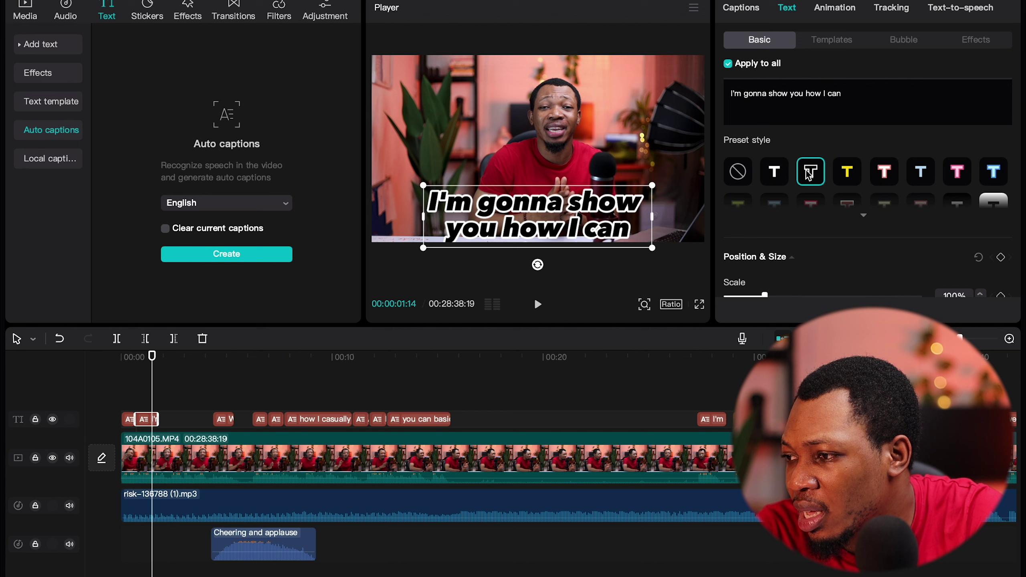
pyautogui.scroll(-10, 811, 239)
pyautogui.scroll(-1, 810, 239)
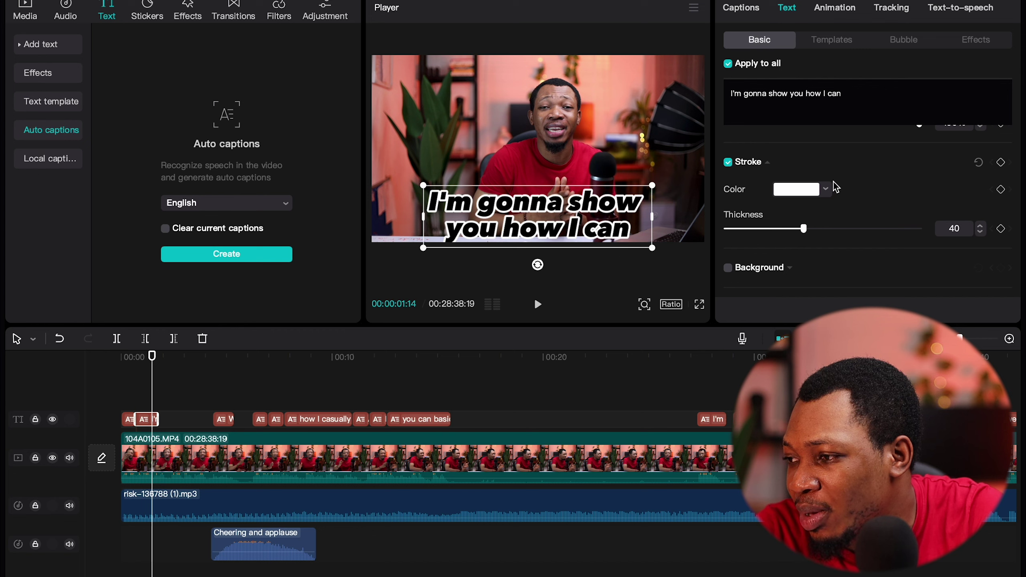
# Change the text color of all captions to bright magenta, keeping the white outline.
pyautogui.scroll(10, 834, 182)
pyautogui.scroll(-2, 834, 181)
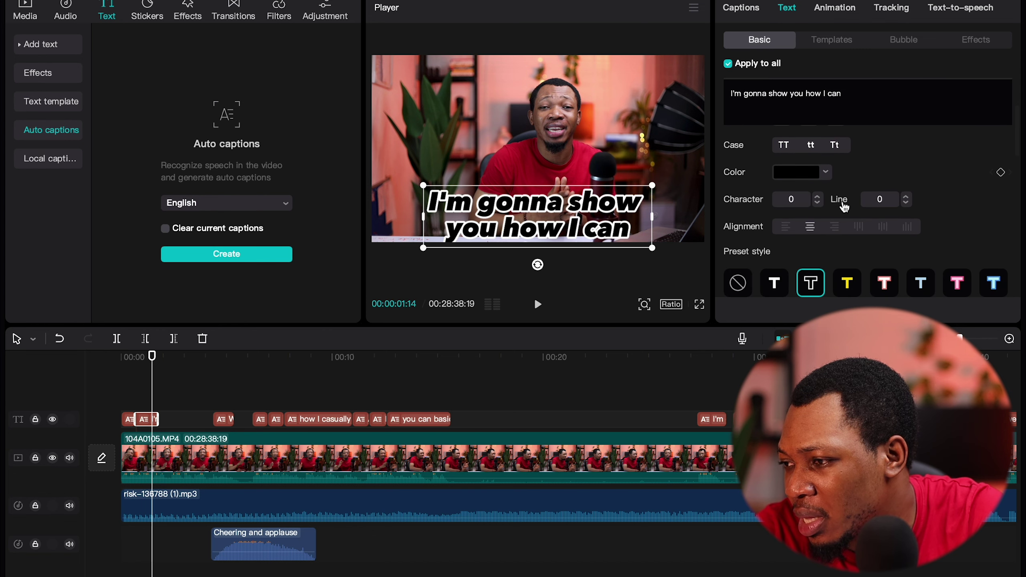
pyautogui.scroll(2, 903, 167)
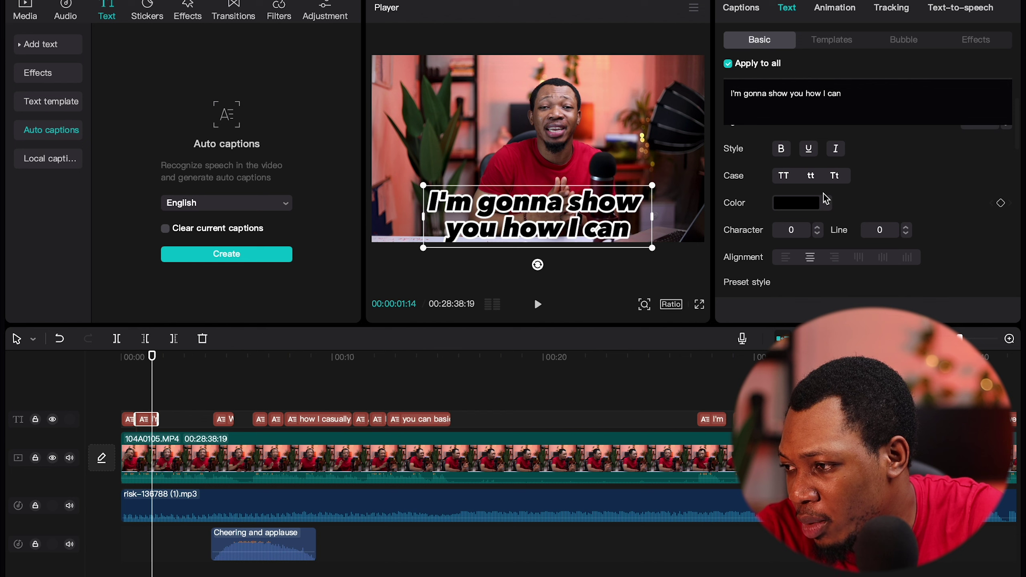
pyautogui.click(826, 203)
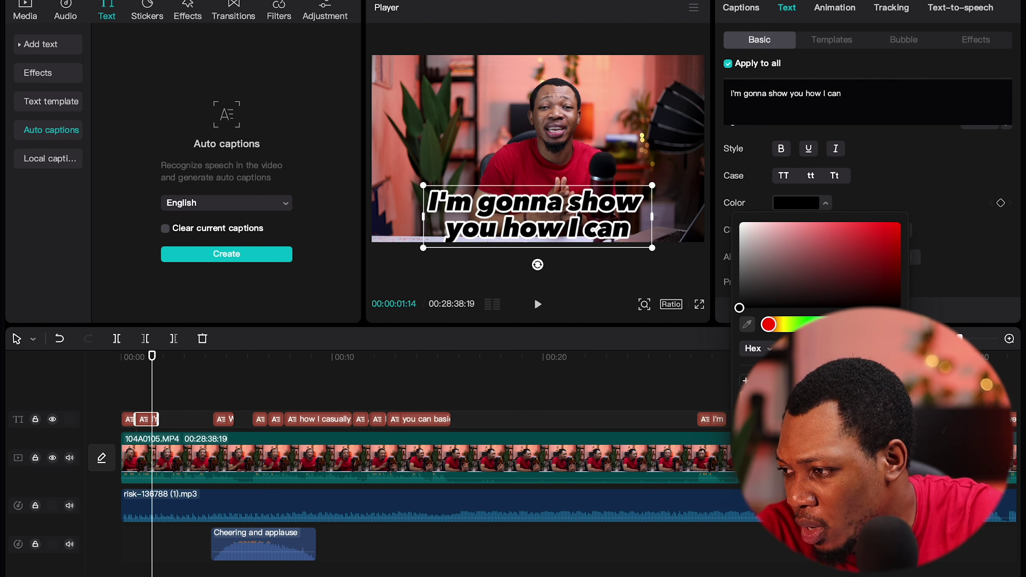
pyautogui.click(902, 223)
pyautogui.moveTo(770, 325); pyautogui.dragTo(878, 325)
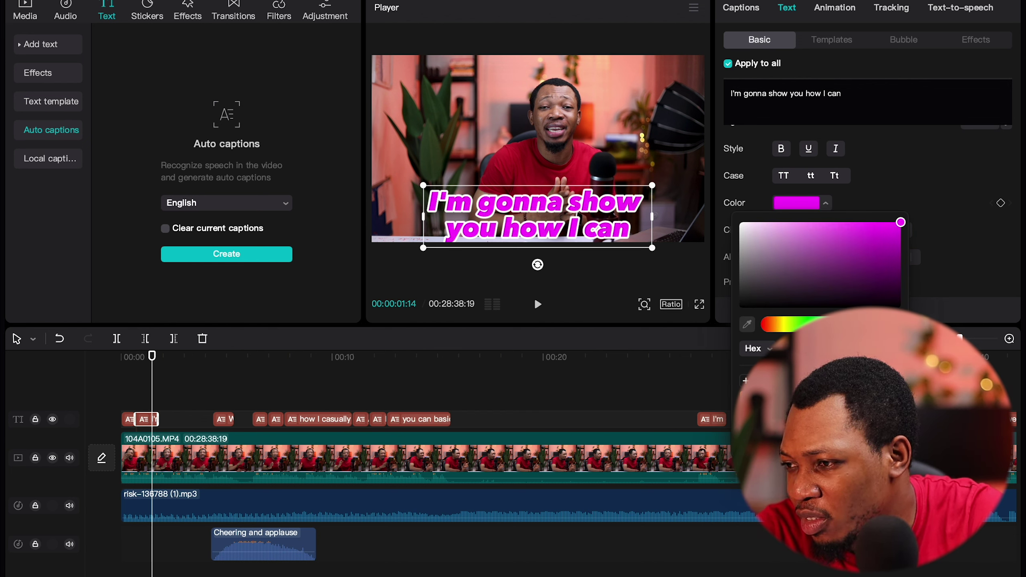
pyautogui.click(950, 251)
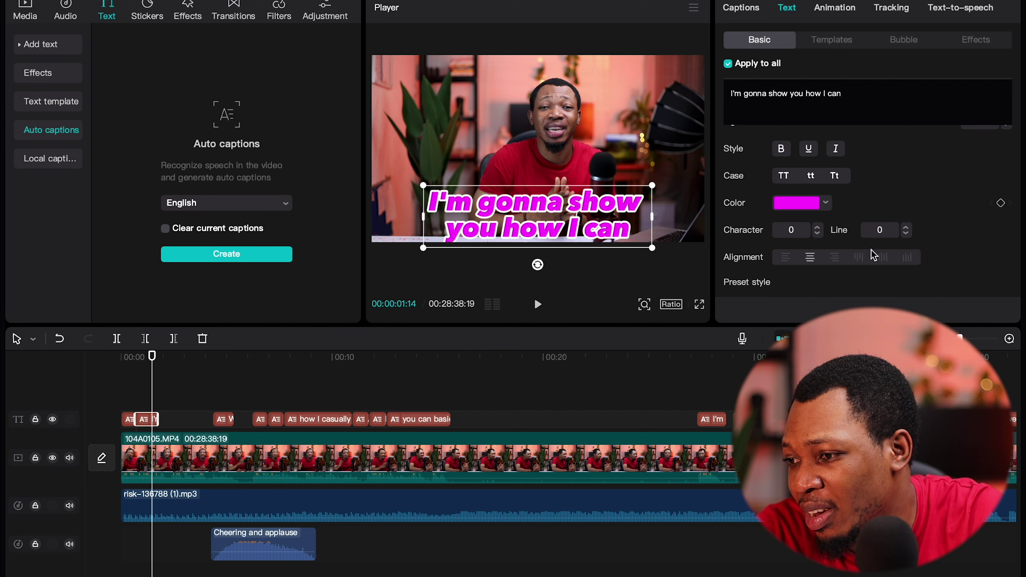
# View the caption templates and apply the third listed entrance animation ("Chro…ling") to the selected caption.
pyautogui.scroll(4, 871, 250)
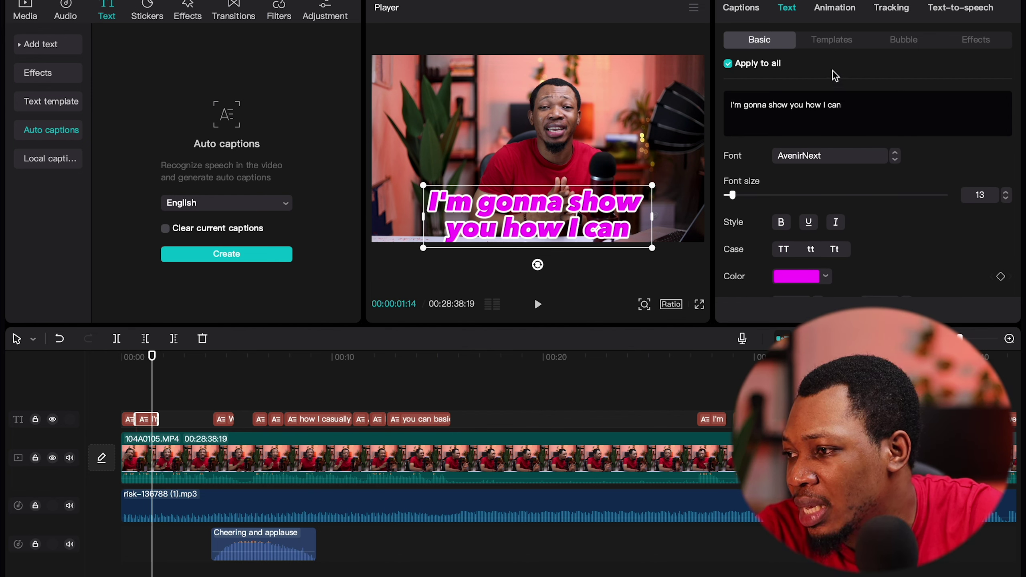
pyautogui.click(833, 42)
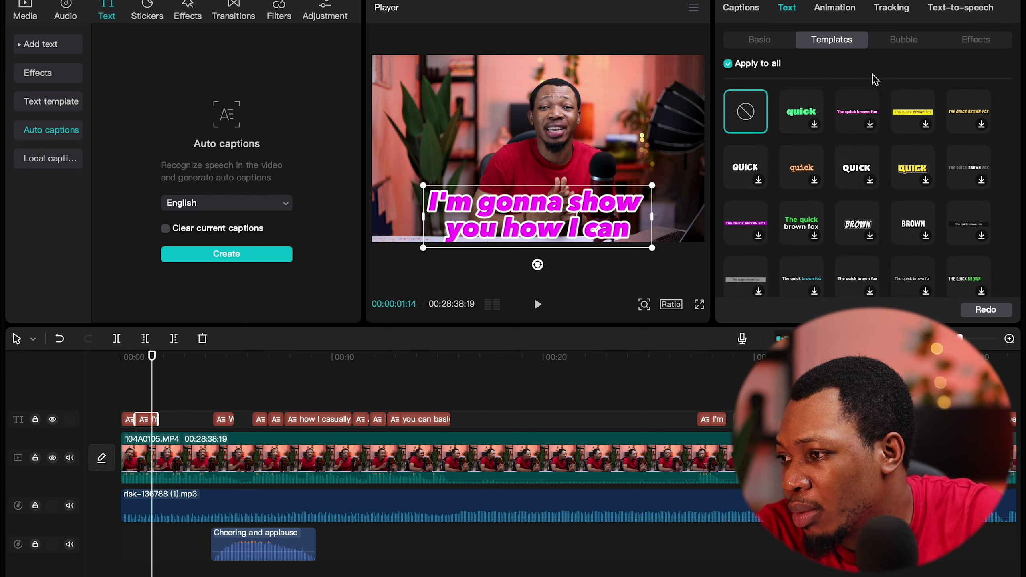
pyautogui.click(835, 7)
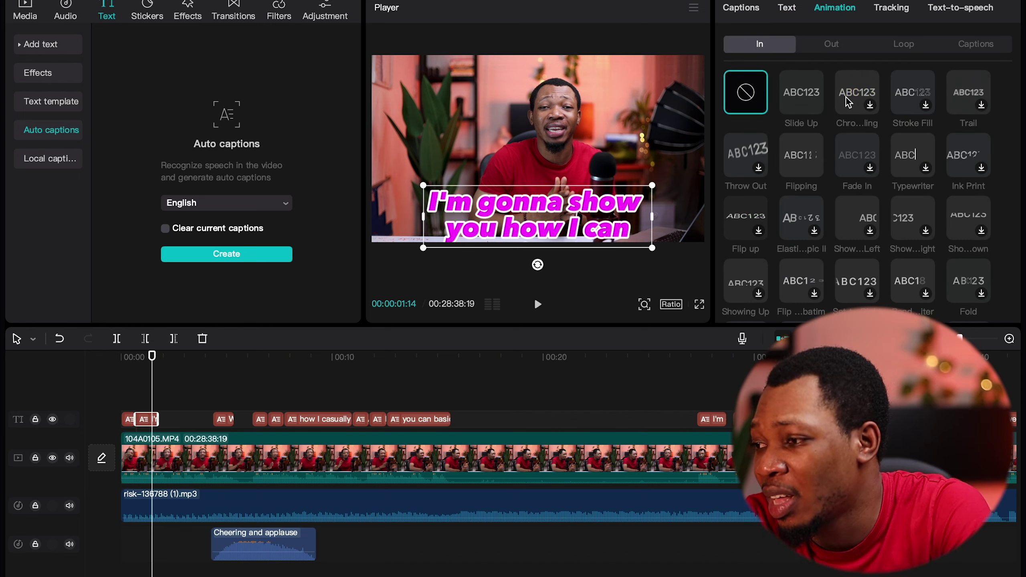
pyautogui.click(852, 100)
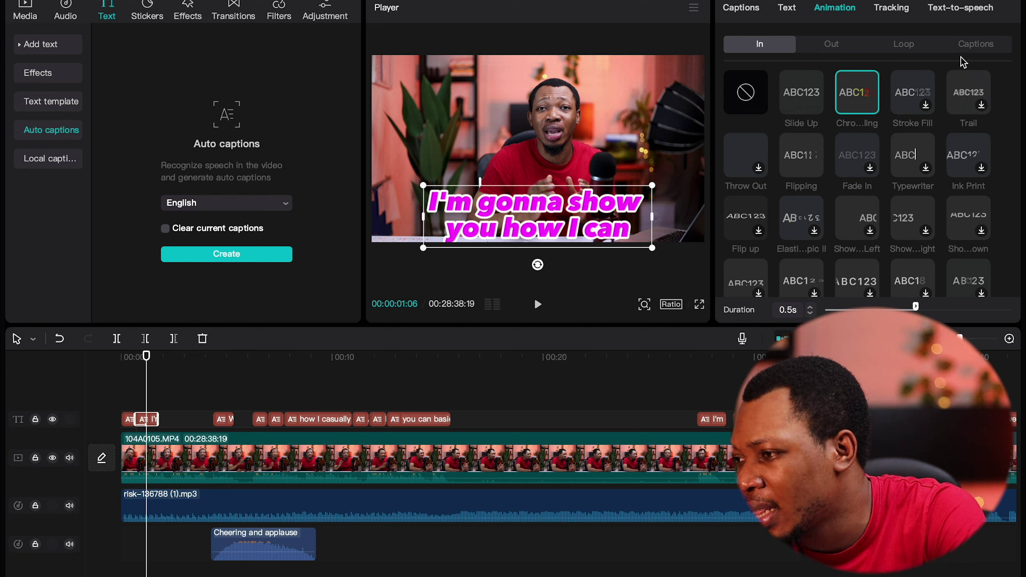
# Examine the caption-specific animations and the Apply to all option of the text templates.
pyautogui.click(978, 44)
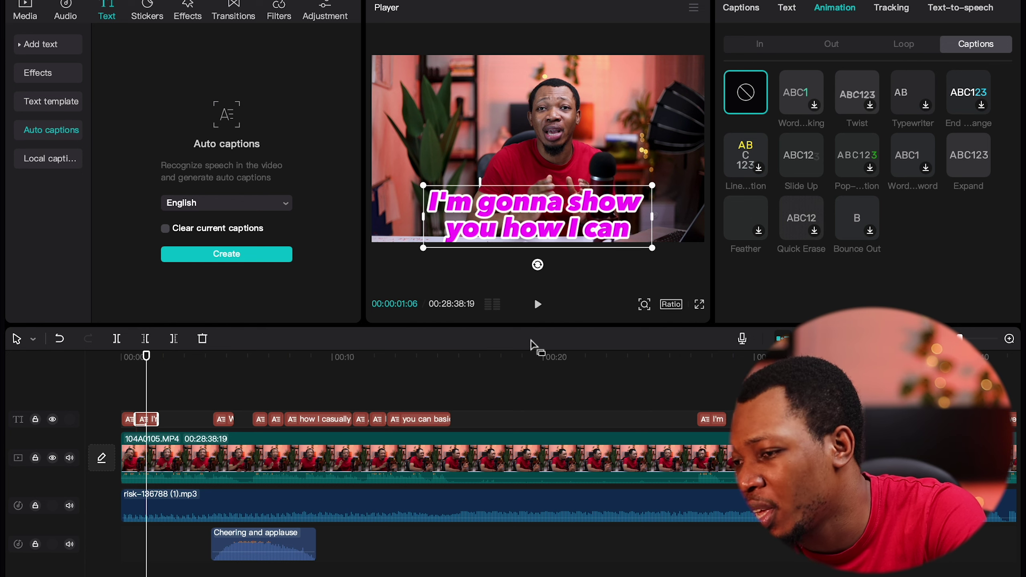
pyautogui.click(787, 7)
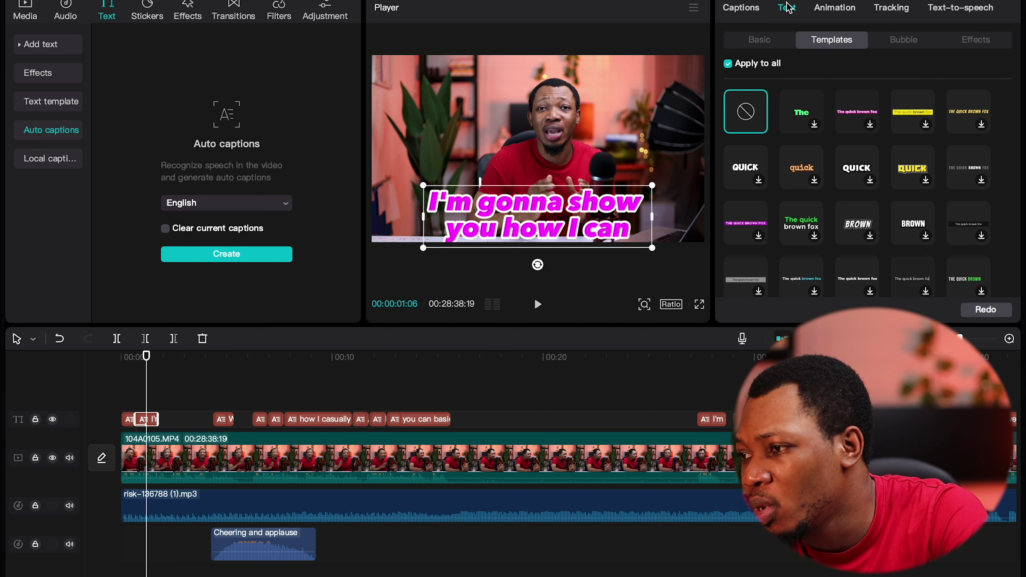
pyautogui.click(745, 67)
pyautogui.click(745, 66)
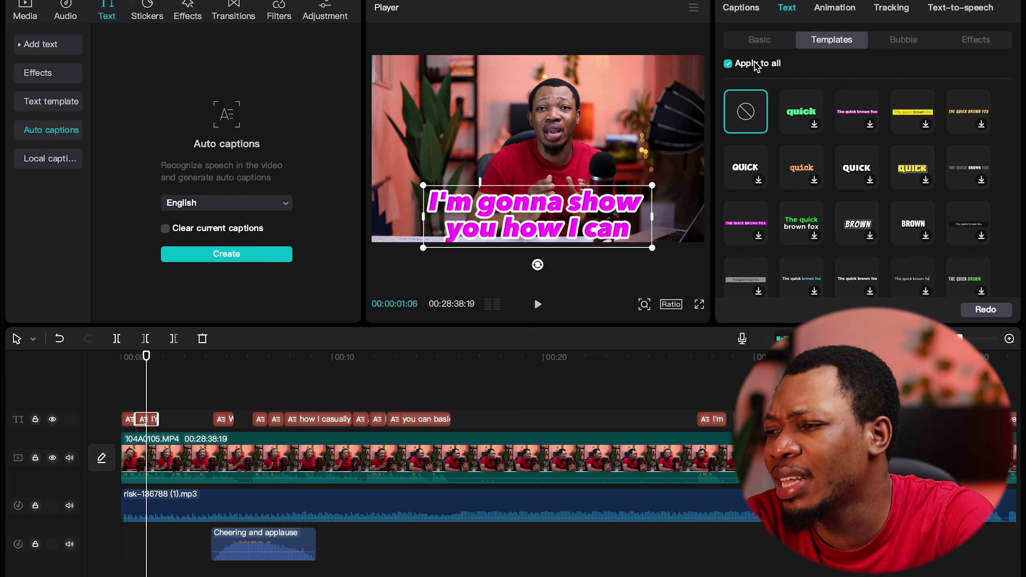
# Show the list of captions and play the timeline from the start to about 15 seconds to review the styled captions.
pyautogui.click(740, 8)
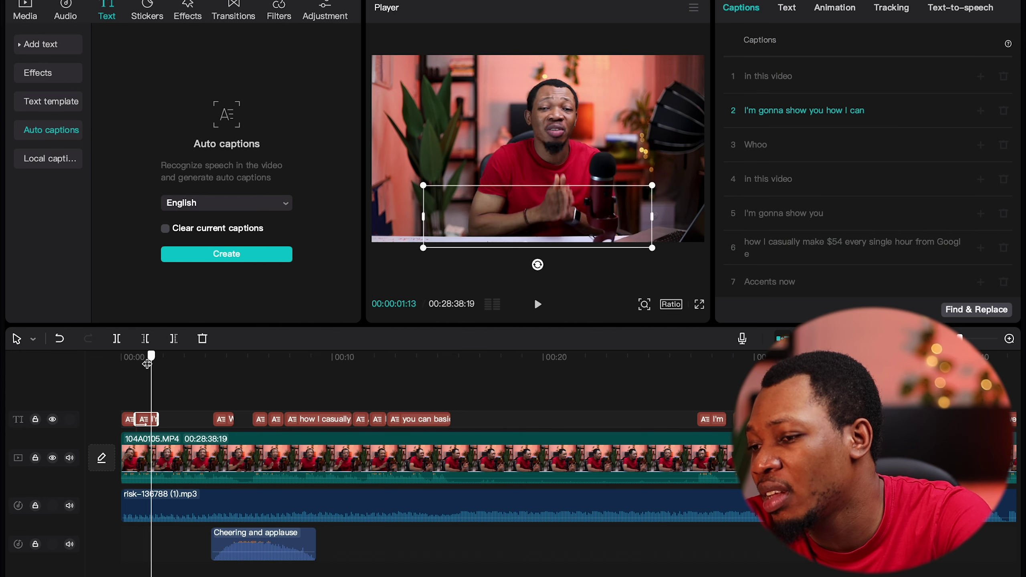
pyautogui.click(117, 357)
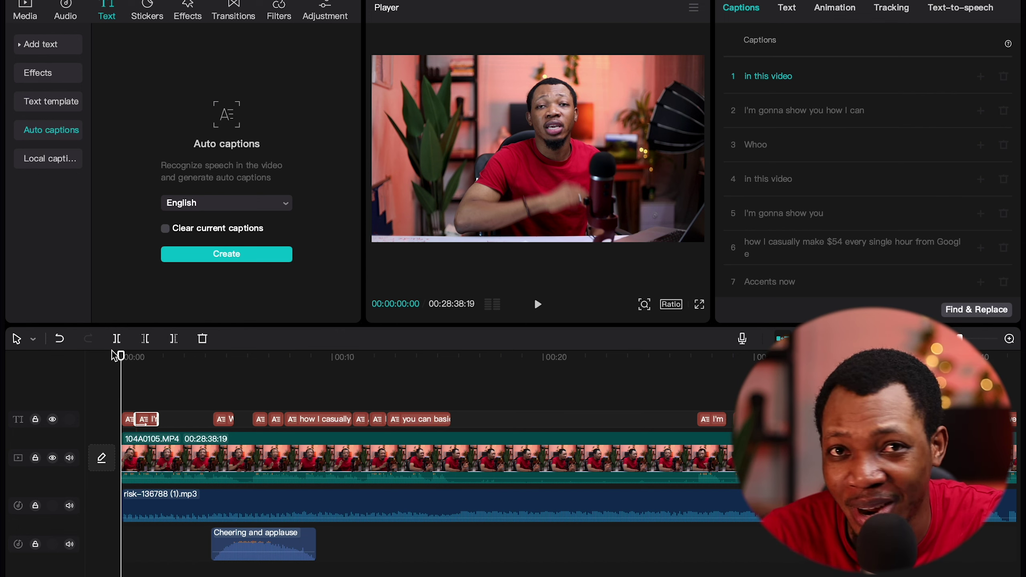
pyautogui.press('space')
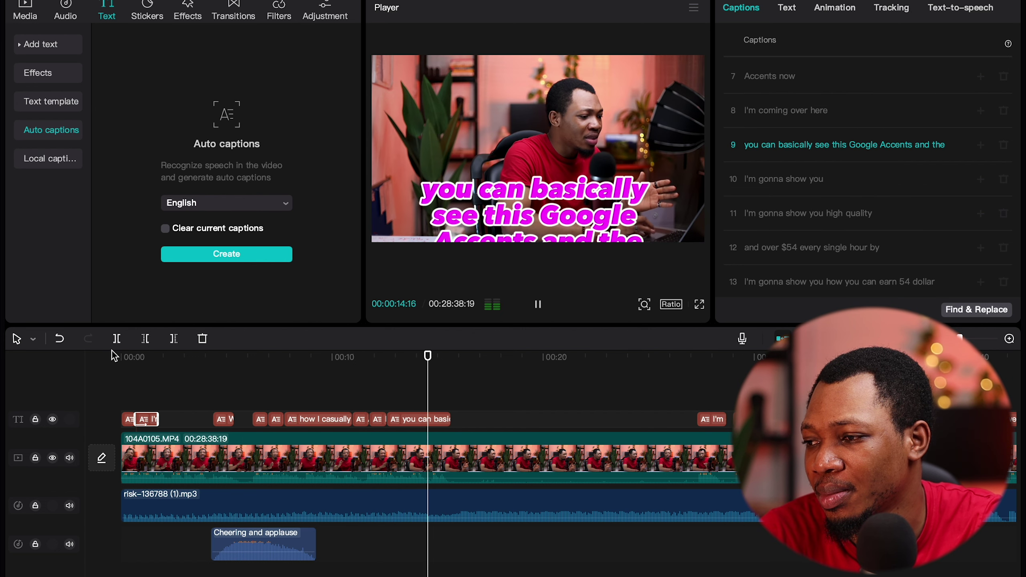
pyautogui.press('space')
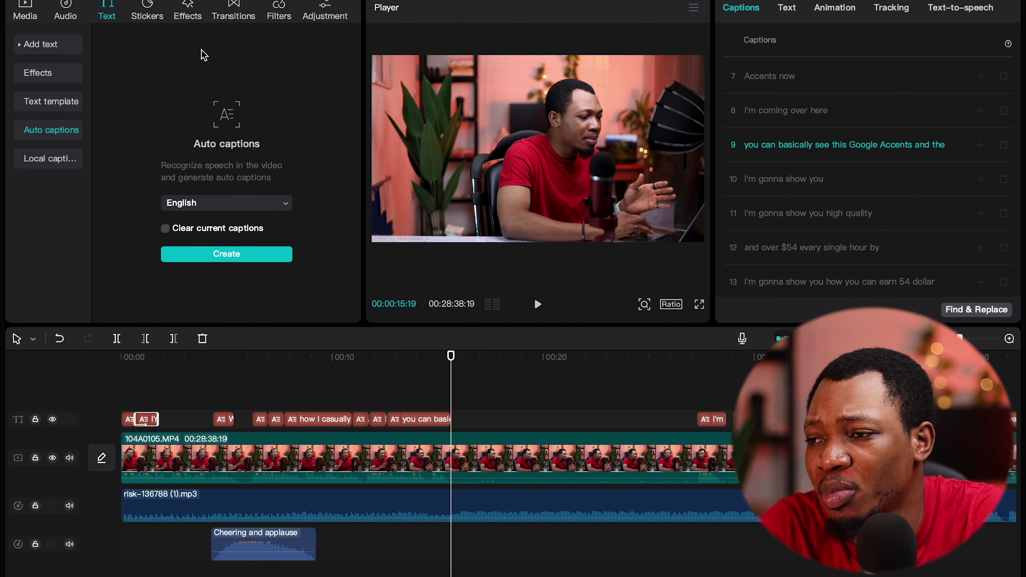
# Browse the trending stickers in the sticker library.
pyautogui.click(160, 11)
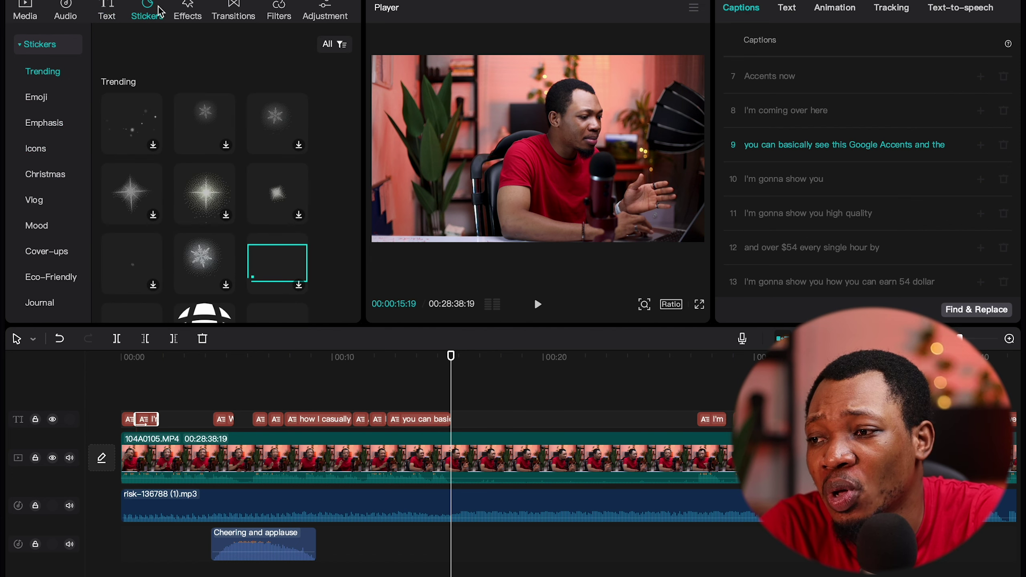
pyautogui.scroll(-1, 187, 156)
pyautogui.scroll(-1, 189, 160)
pyautogui.scroll(2, 187, 157)
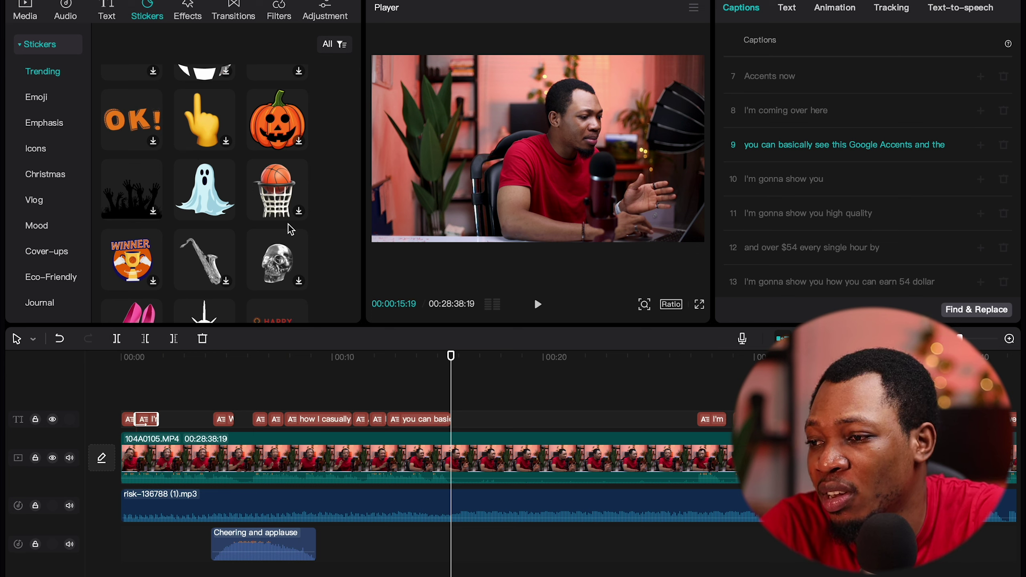
pyautogui.scroll(-5, 243, 202)
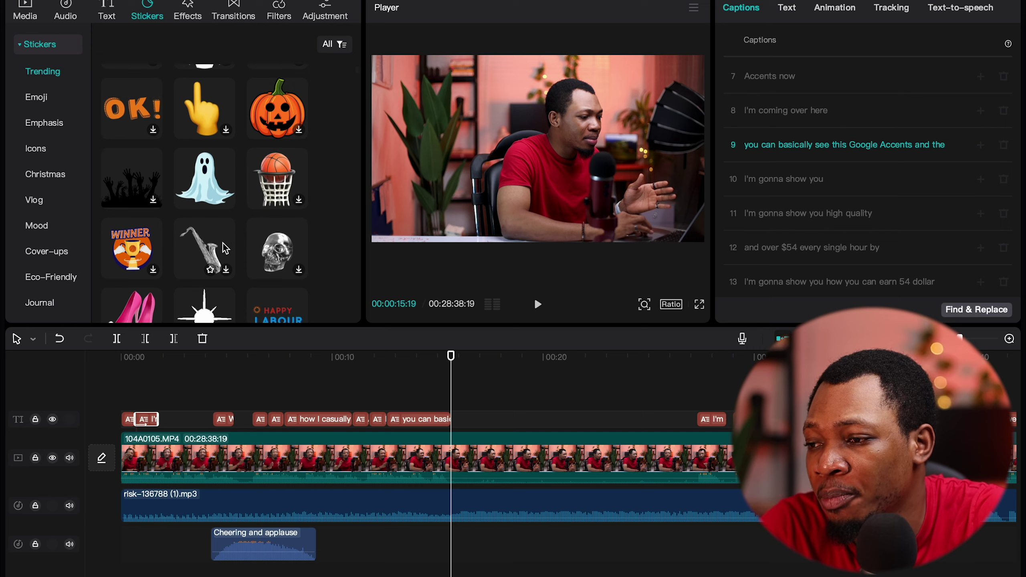
# Browse the trending video effects and preview a few of their thumbnails.
pyautogui.click(197, 15)
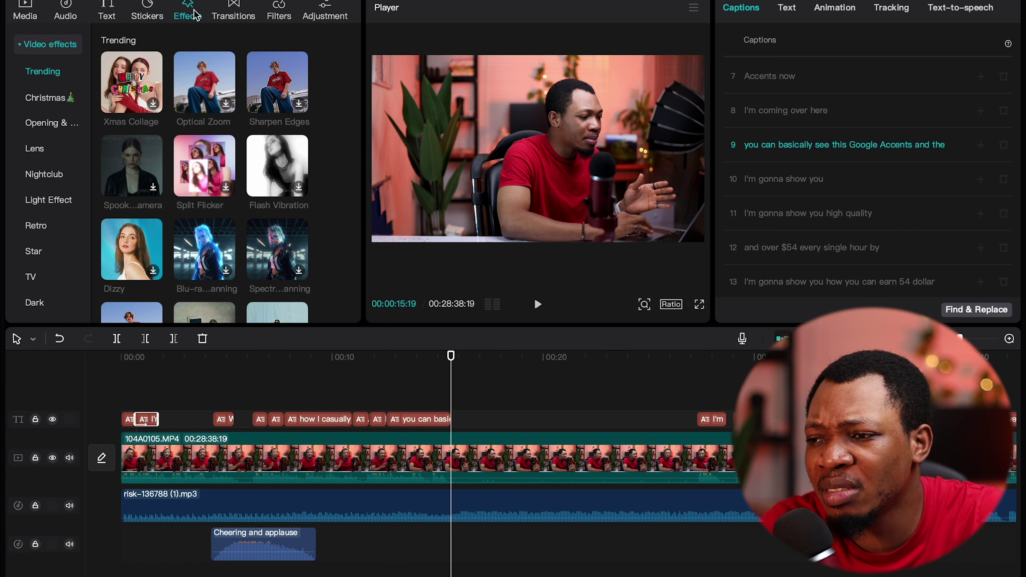
pyautogui.moveTo(263, 167)
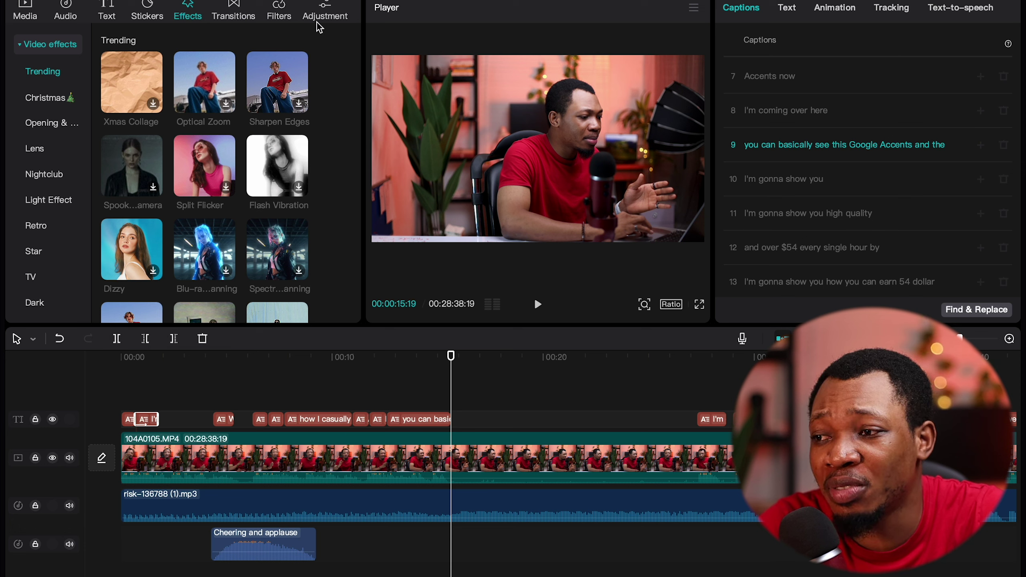
pyautogui.moveTo(207, 162)
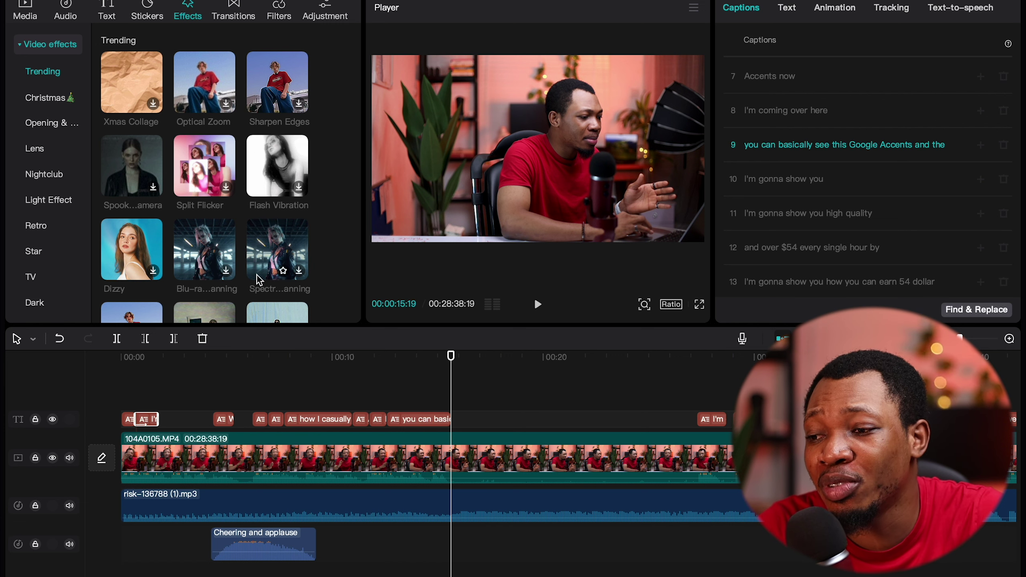
# Open the project's export settings and choose the Downloads folder as the export location.
pyautogui.click(659, 464)
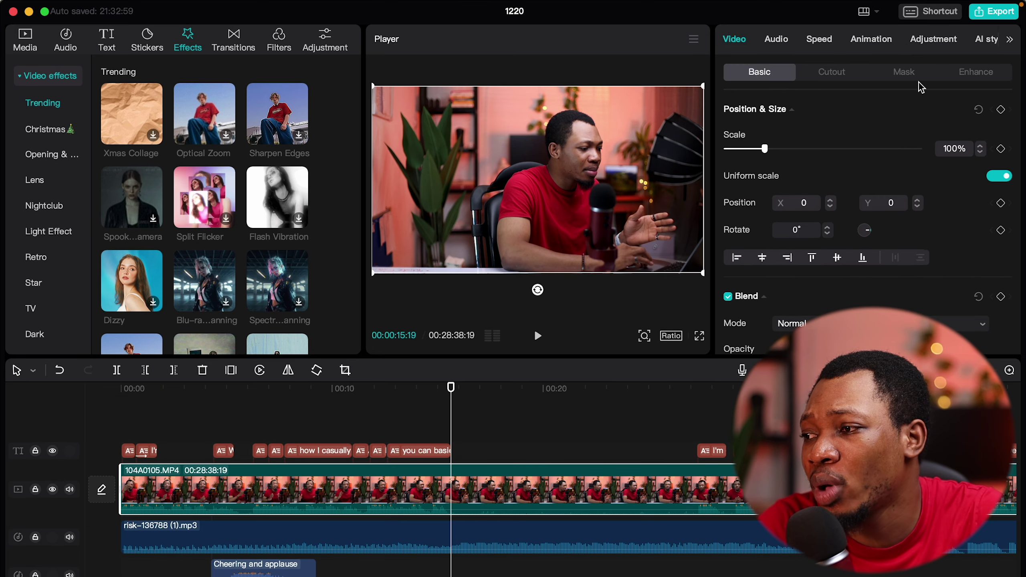
pyautogui.click(993, 13)
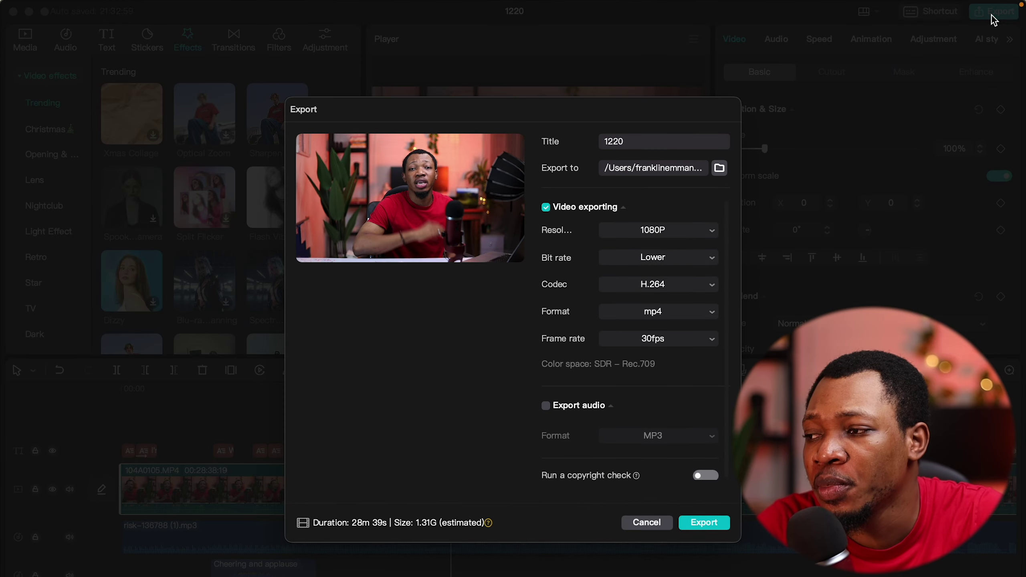
pyautogui.click(645, 144)
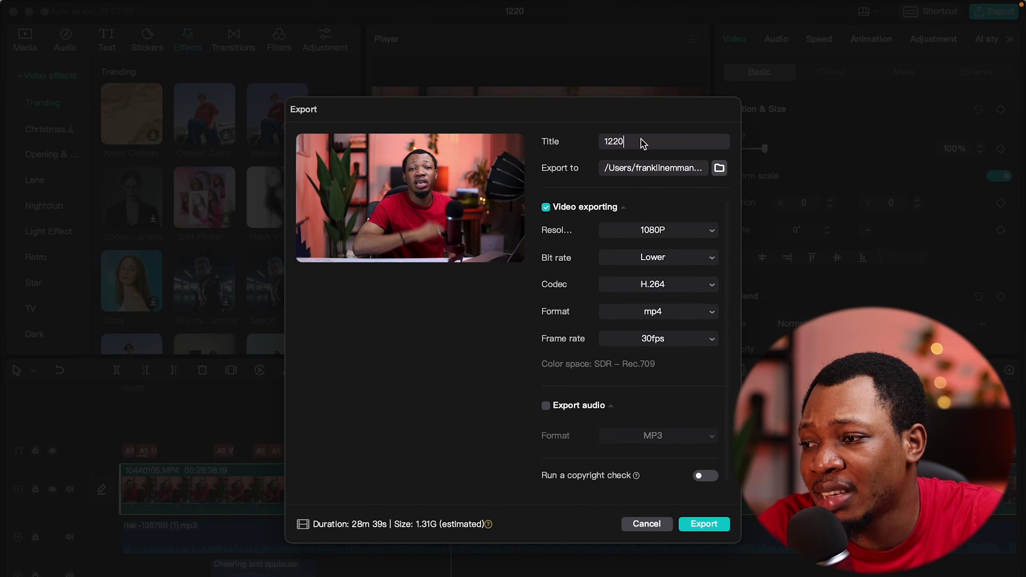
pyautogui.click(720, 169)
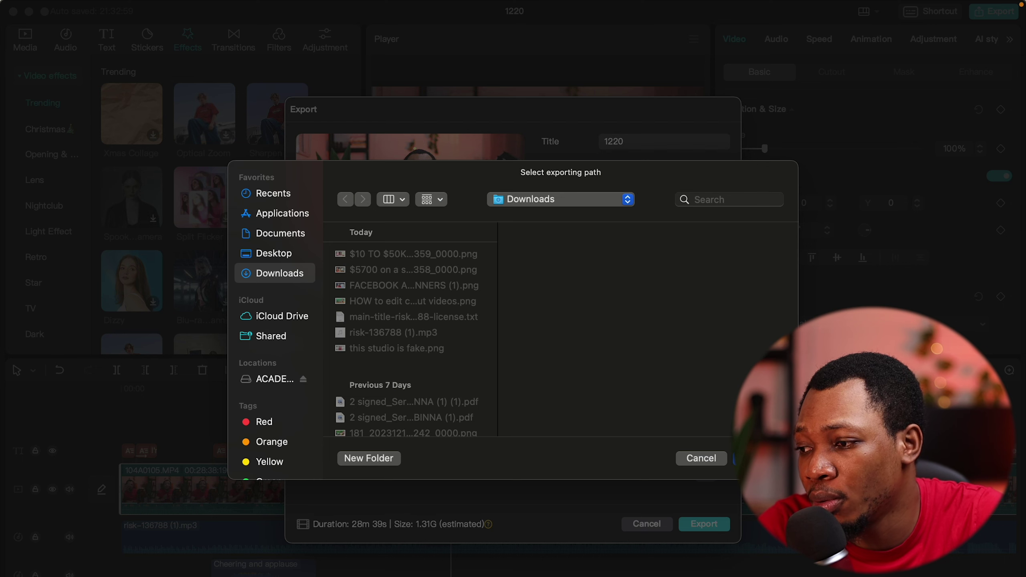
pyautogui.press('Return')
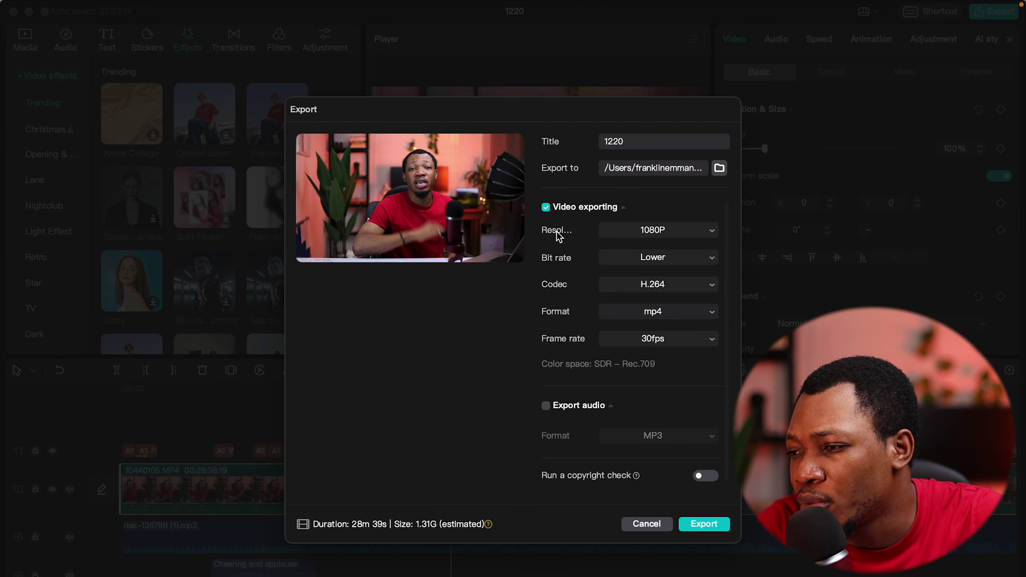
# Review the resolution options for the video export, then collapse and expand the video exporting settings.
pyautogui.click(638, 238)
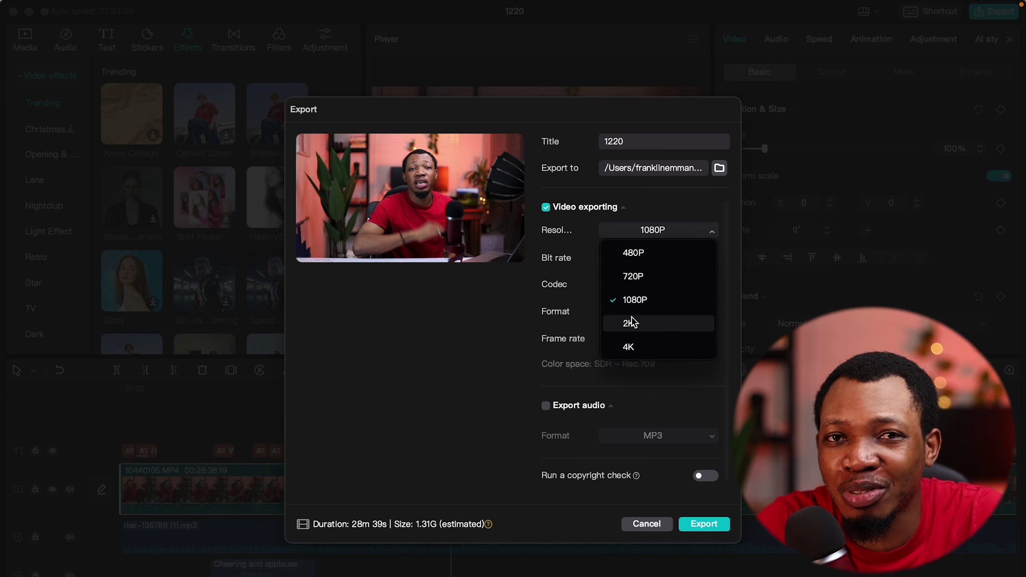
pyautogui.click(677, 214)
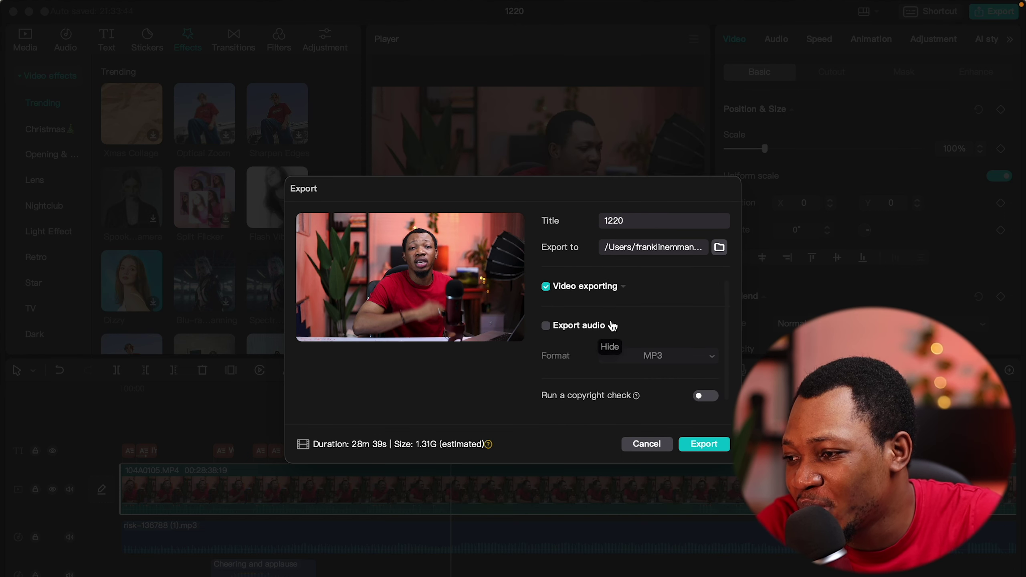
pyautogui.click(624, 287)
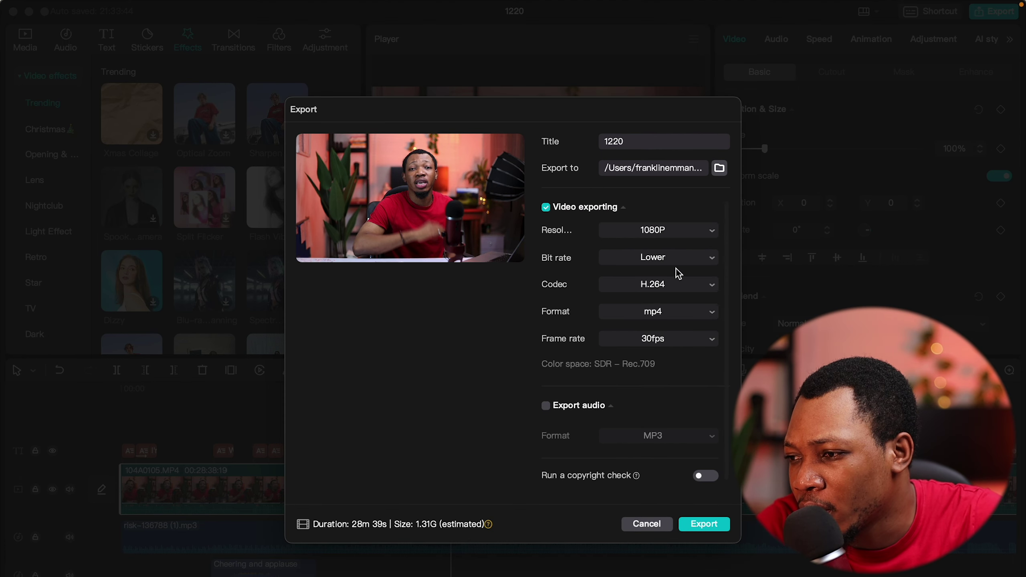
# Set the export bit rate to Recommended.
pyautogui.click(690, 258)
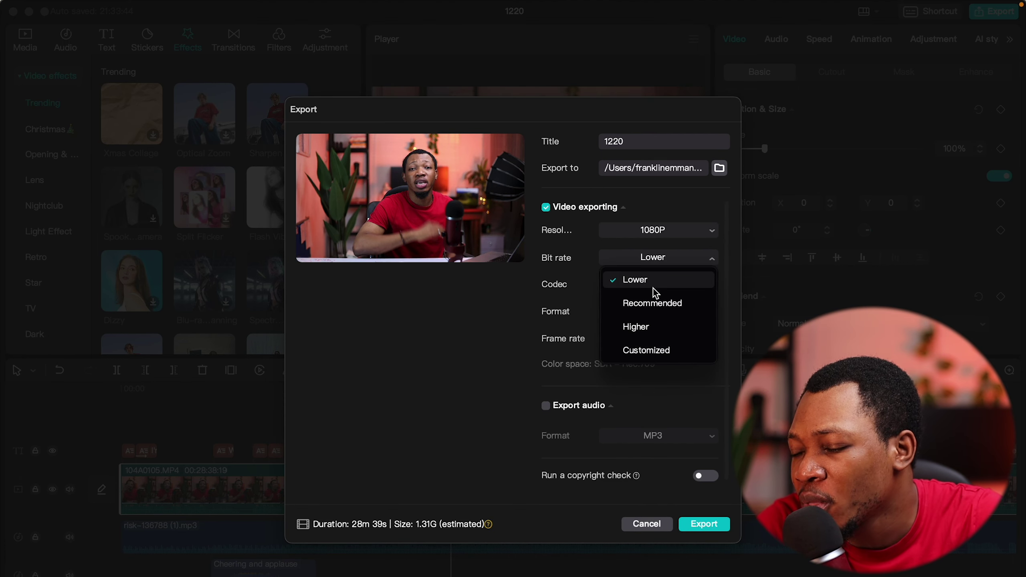
pyautogui.click(649, 306)
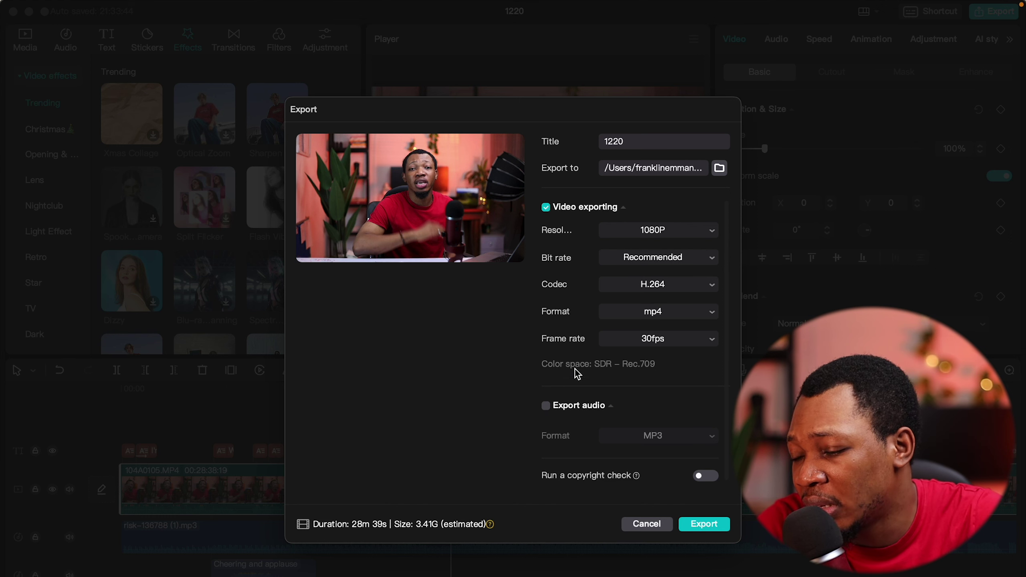
# Set the export bit rate to Lower and start exporting the video.
pyautogui.click(662, 263)
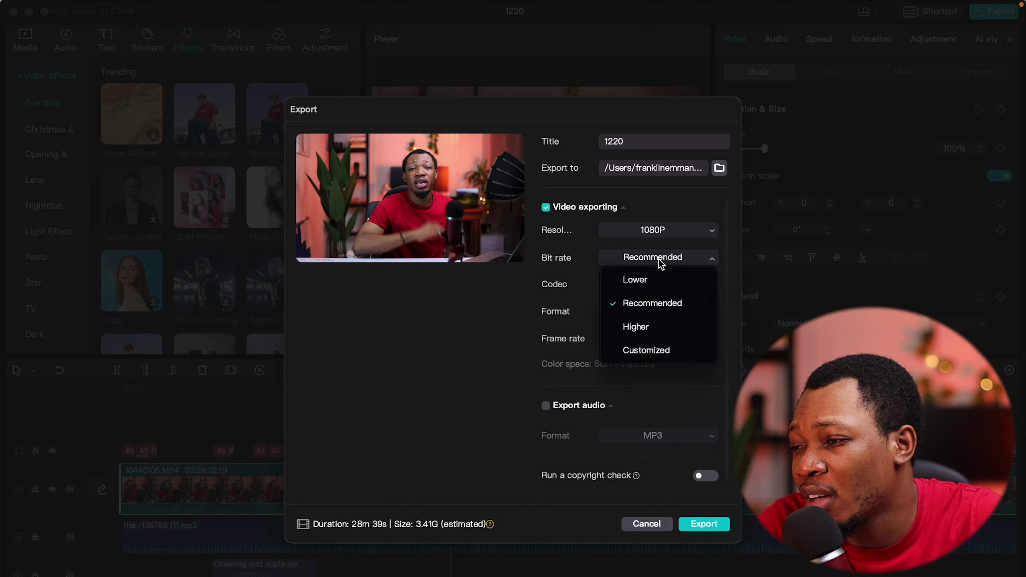
pyautogui.click(642, 280)
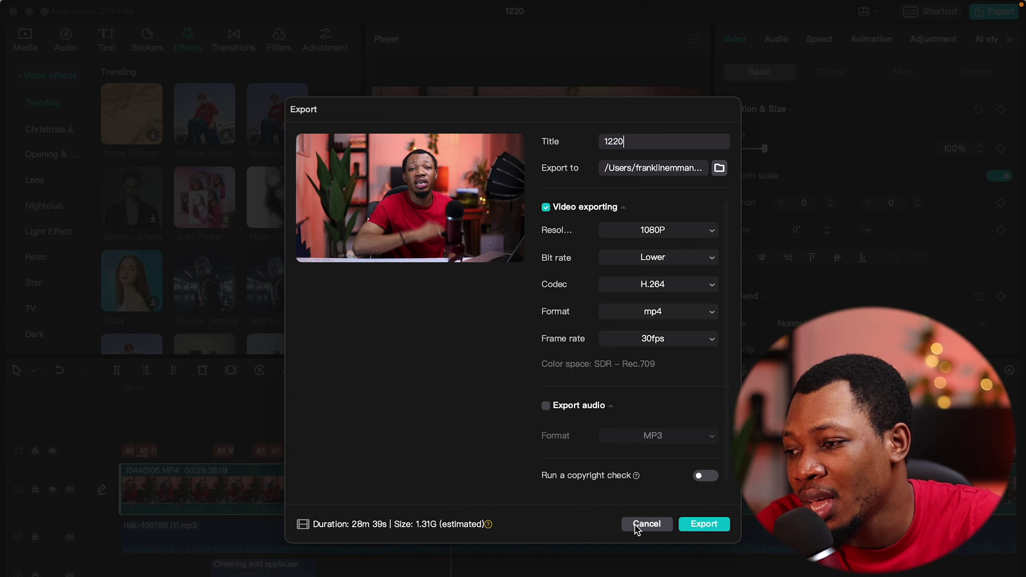
pyautogui.click(704, 524)
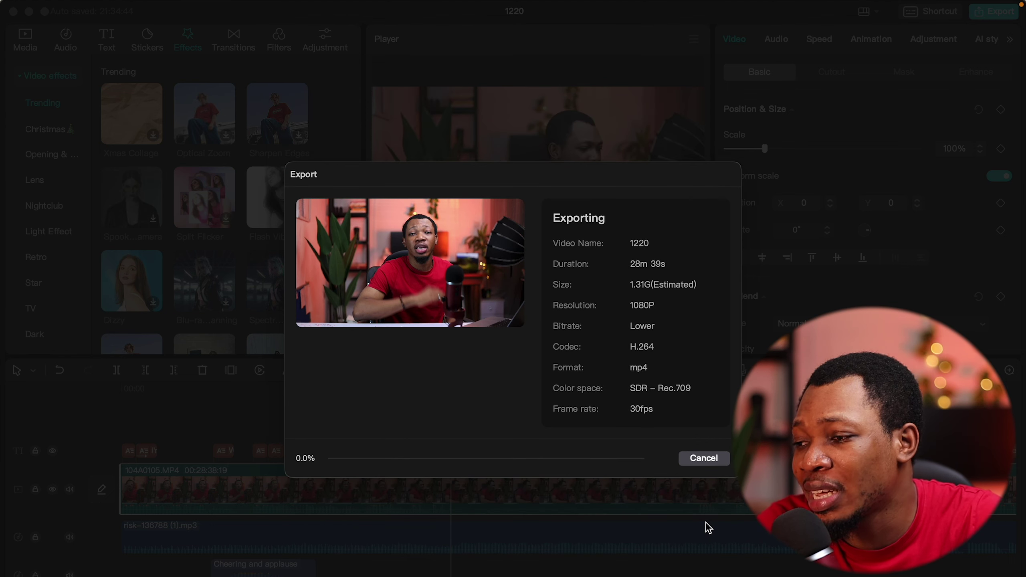